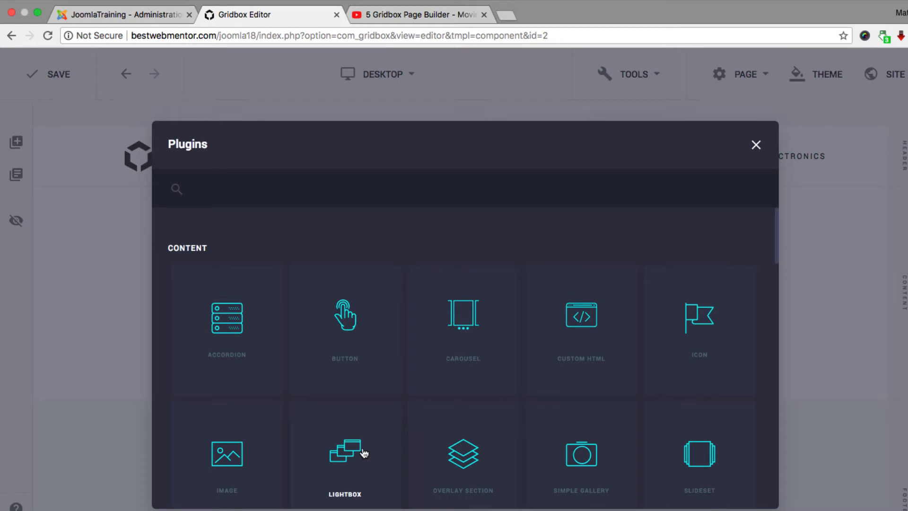
Step: Add a Lightbox plugin to the page
click(364, 453)
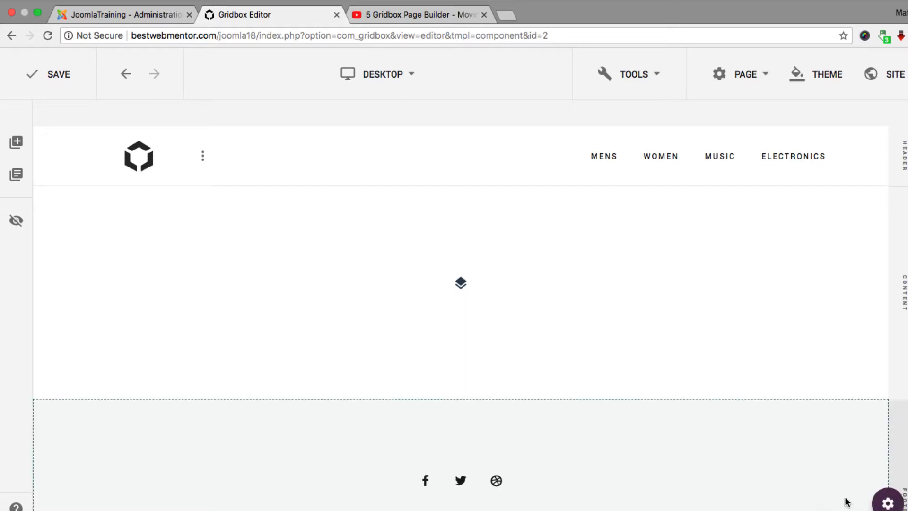
click(847, 510)
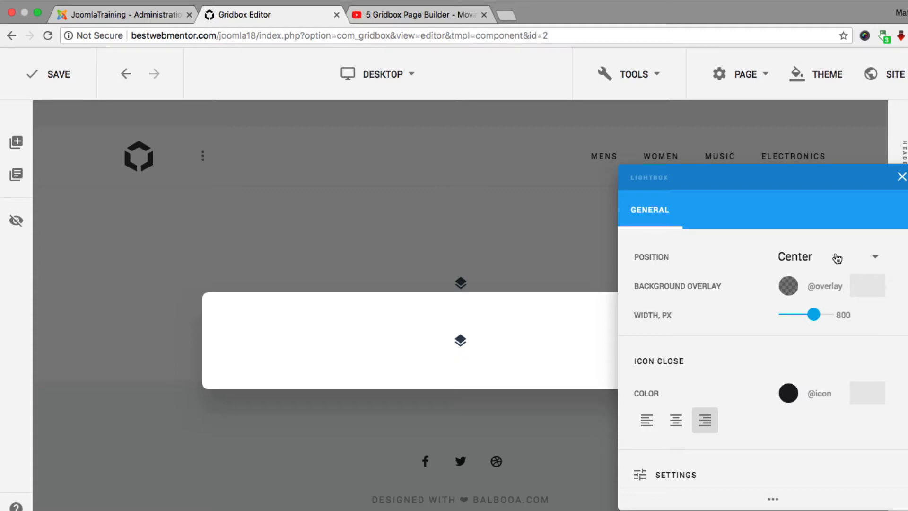
Step: Try the Top Right and Bottom Left positions for the lightbox and set its position back to Center
click(875, 257)
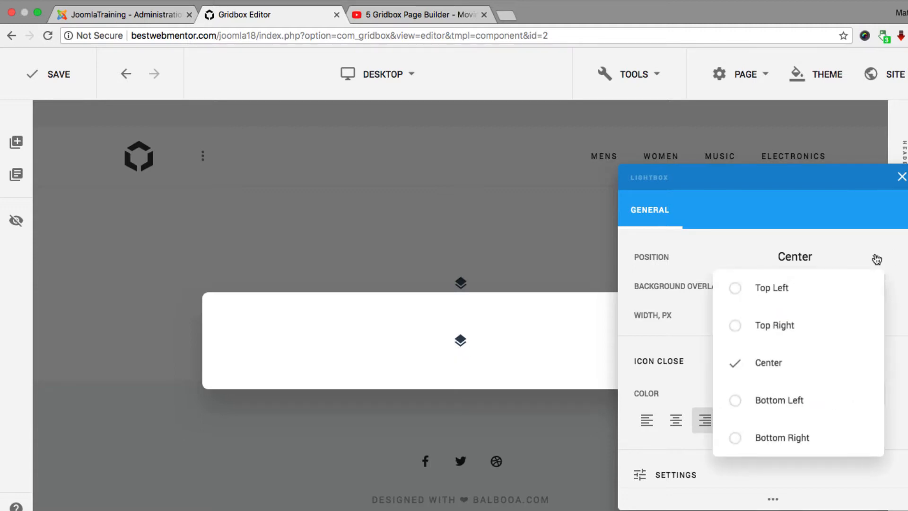
click(741, 332)
click(826, 260)
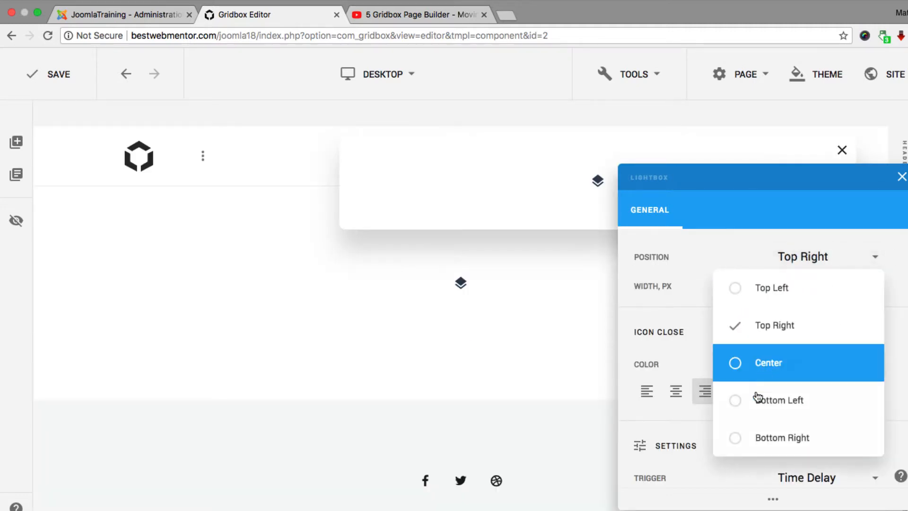
click(754, 400)
click(801, 258)
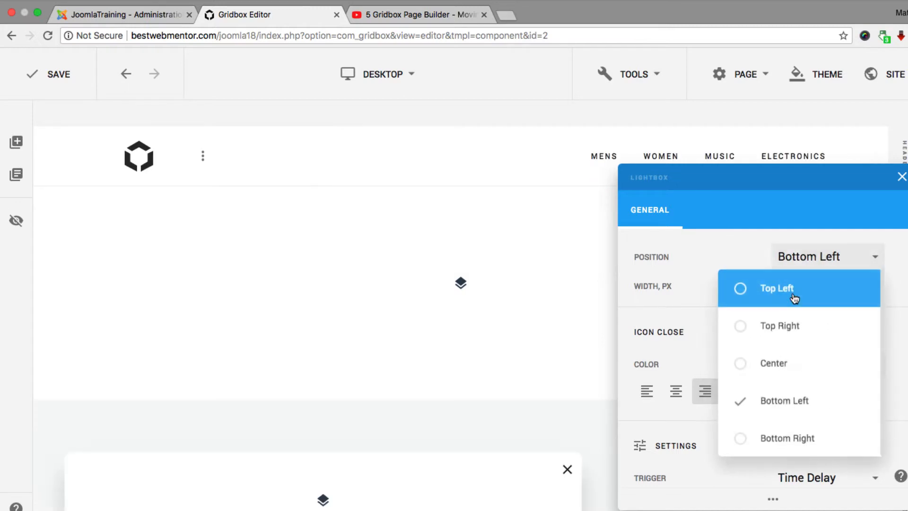
click(745, 366)
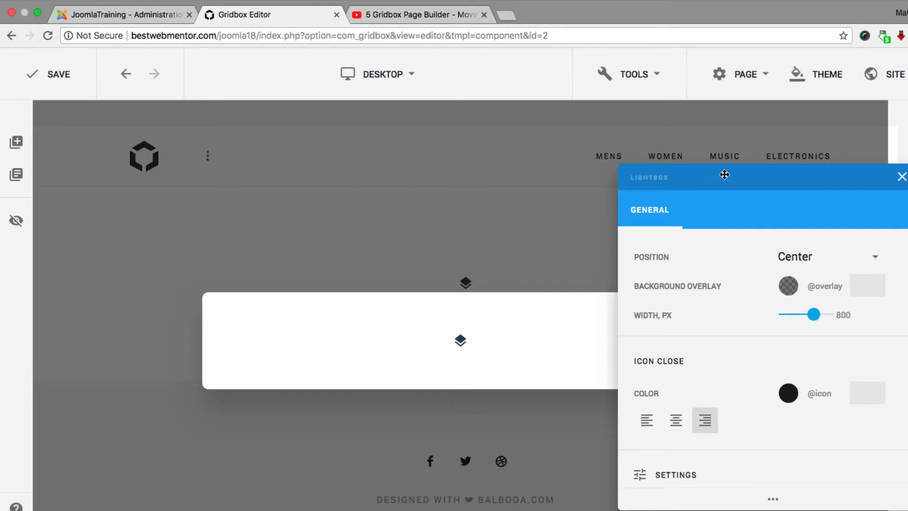
Step: Move the settings dialog clear of the lightbox's close icon and try the Secondary brand colour on the icon
drag(758, 179, 310, 152)
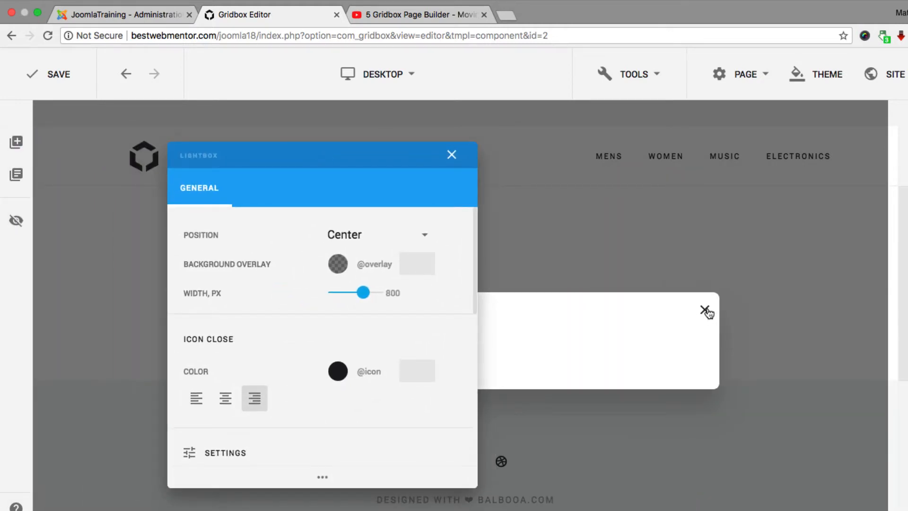
click(339, 374)
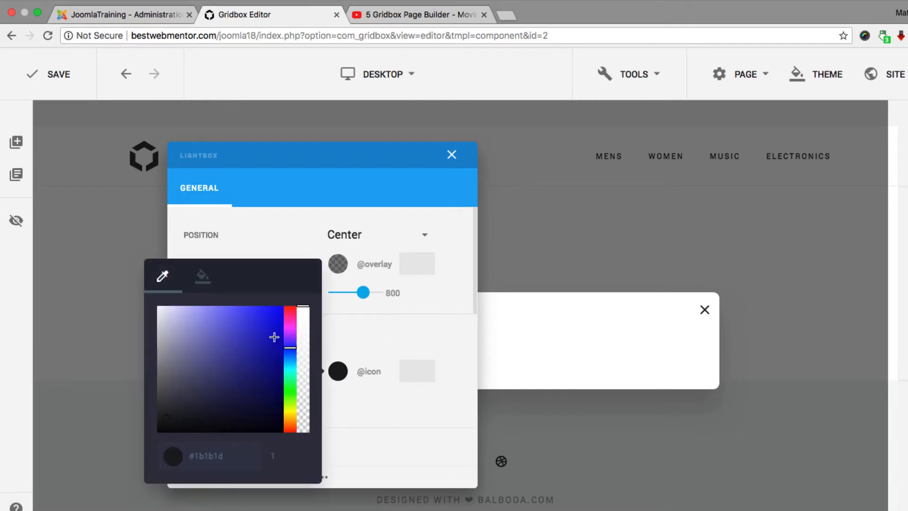
click(202, 281)
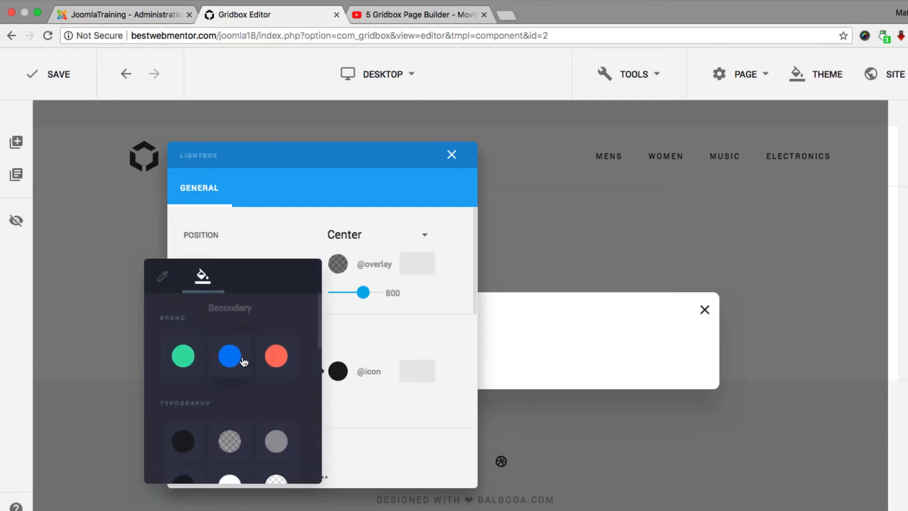
click(234, 359)
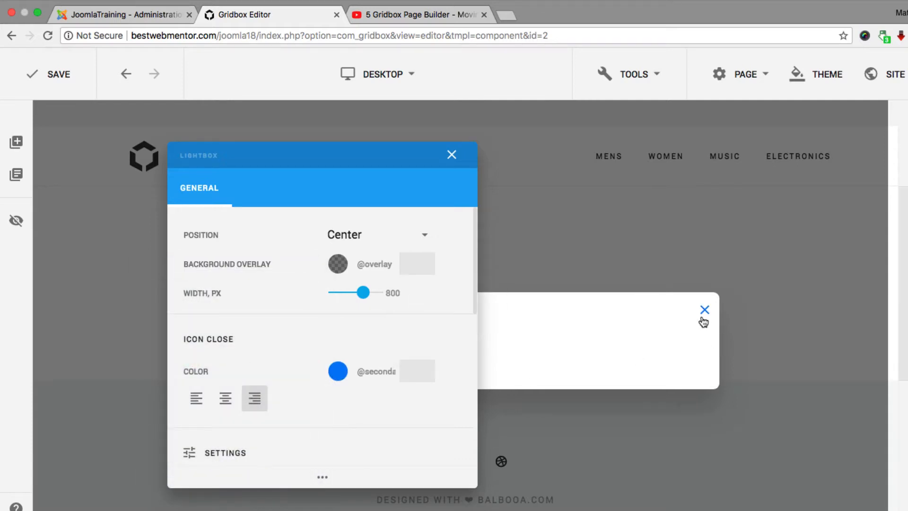
Step: Try a custom dark purple, #5a1b85, as the colour of the lightbox's close icon
click(338, 371)
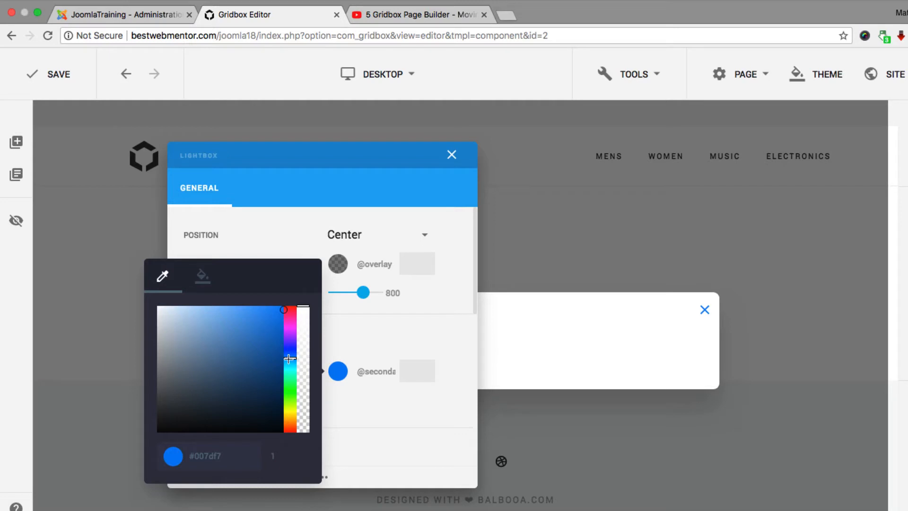
drag(289, 358, 290, 335)
click(256, 334)
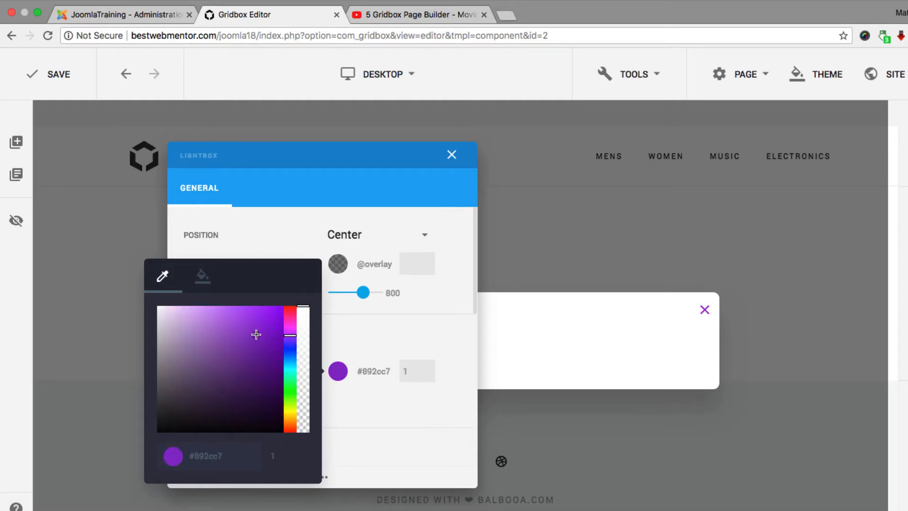
mouse_move(247, 373)
mouse_down()
mouse_move(257, 382)
mouse_move(259, 368)
mouse_up()
Step: Give the lightbox's close icon the Accent brand colour and align it to the center
click(202, 277)
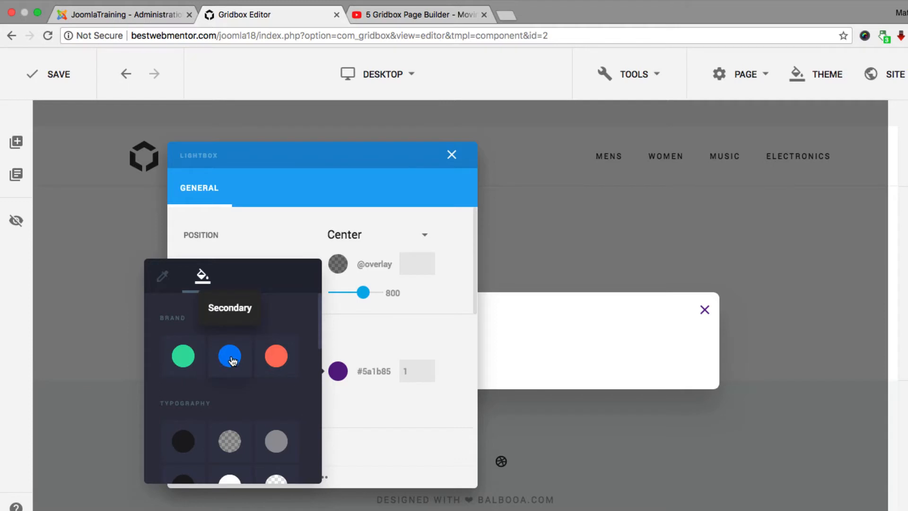
click(276, 357)
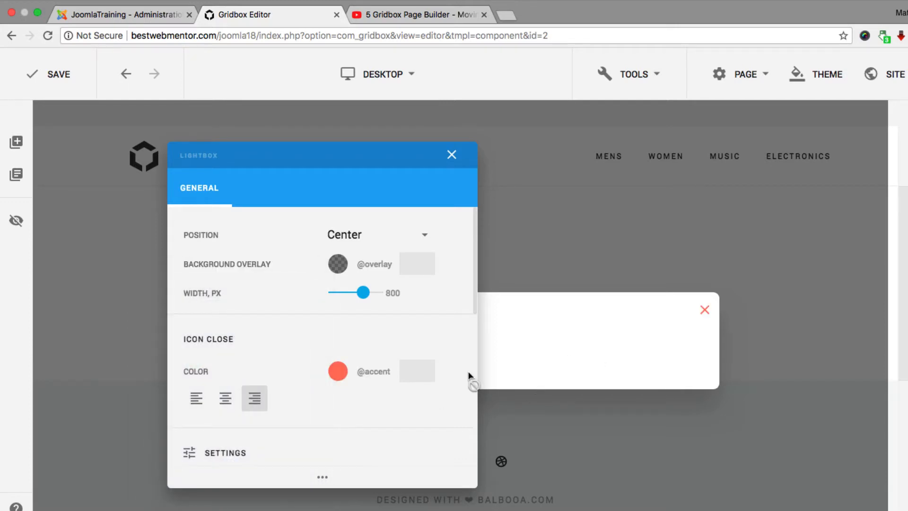
scroll(353, 351, down, 2)
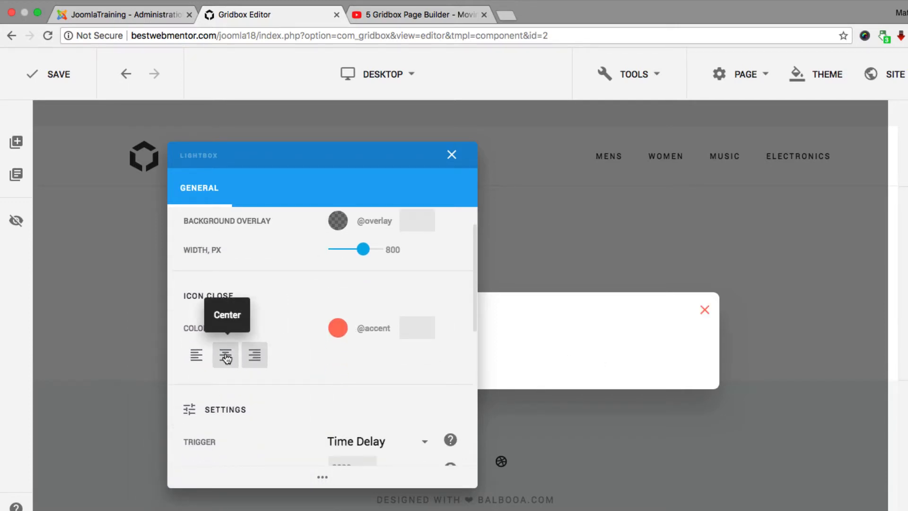
click(226, 358)
Step: Move the settings dialog off the middle of the lightbox, try left alignment for the close icon, and restore center alignment
drag(382, 154, 283, 150)
drag(522, 202, 807, 177)
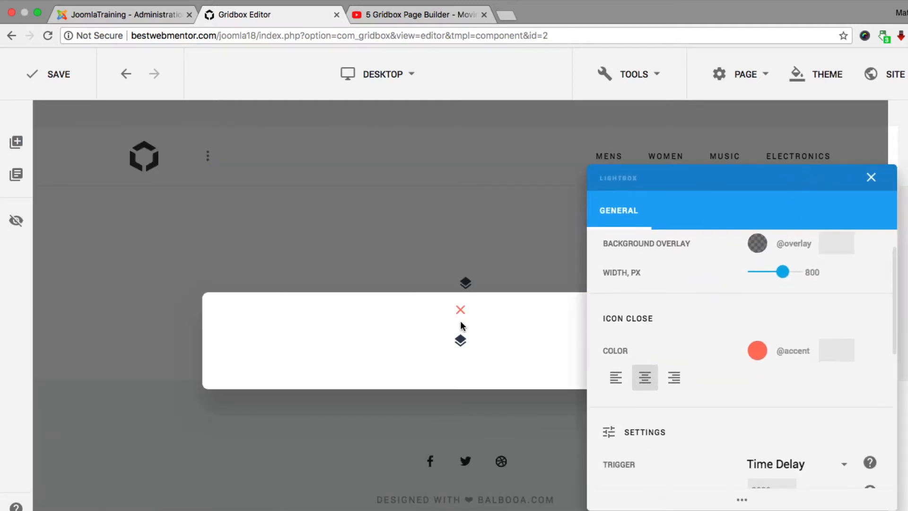
click(618, 382)
click(645, 379)
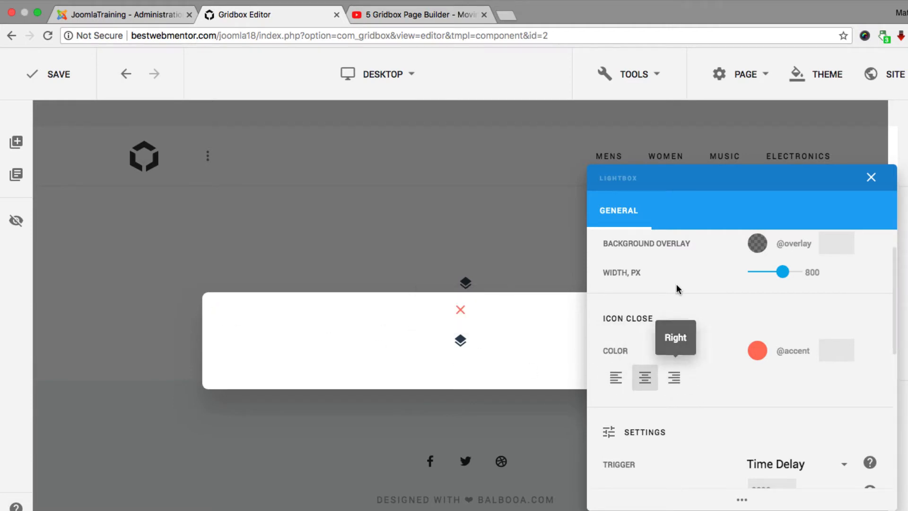
Step: Try Scrolling and Bottom of Page as the lightbox's trigger, switching Show Once Per Session on and off again
drag(714, 176, 706, 110)
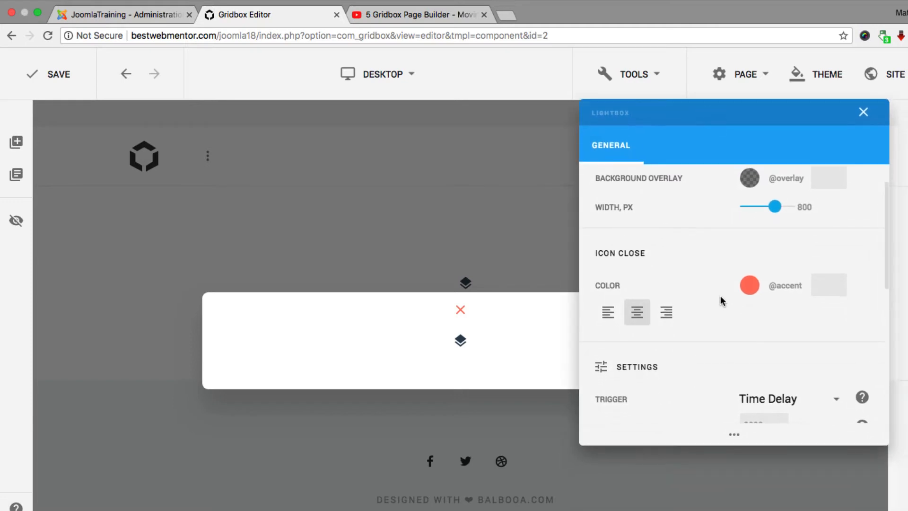
scroll(722, 301, down, 5)
scroll(722, 300, up, 1)
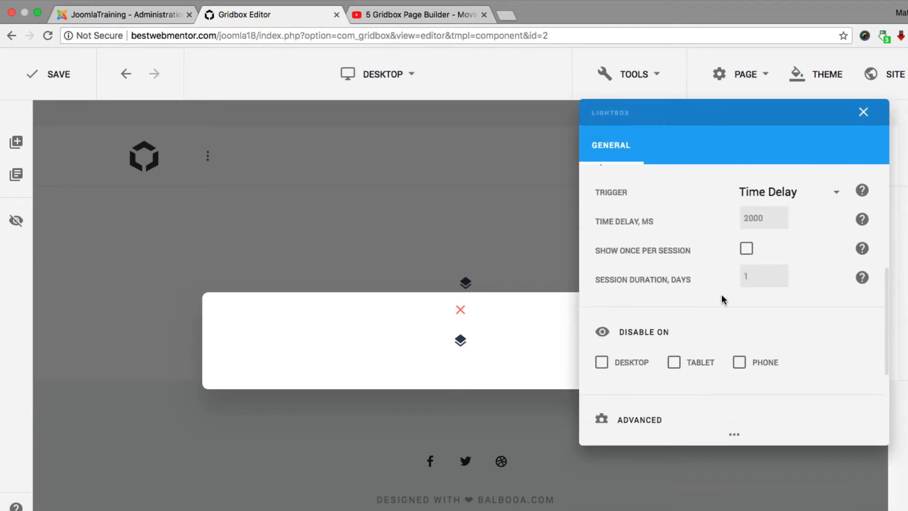
scroll(788, 230, up, 1)
click(788, 222)
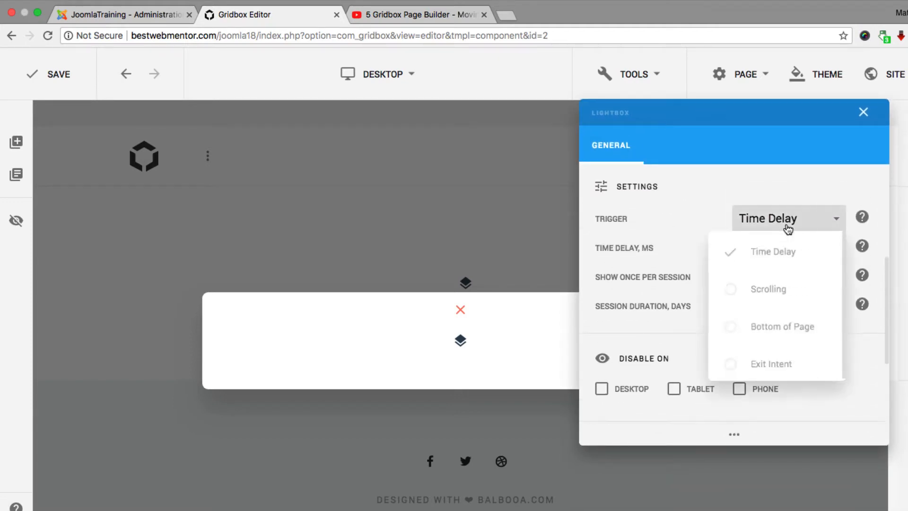
click(725, 288)
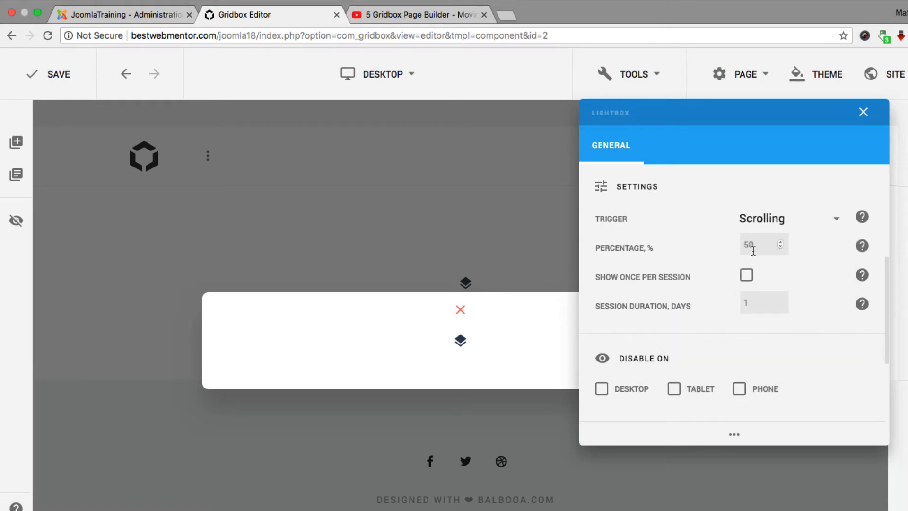
click(786, 228)
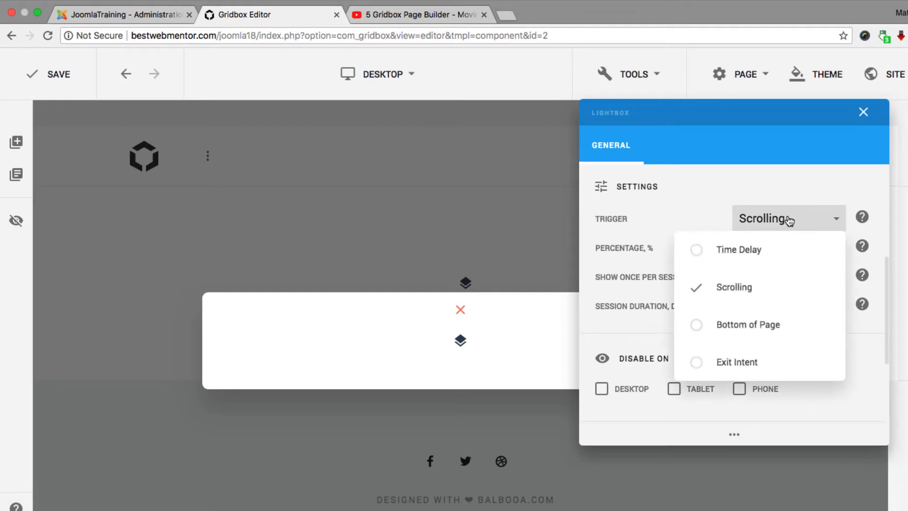
click(750, 323)
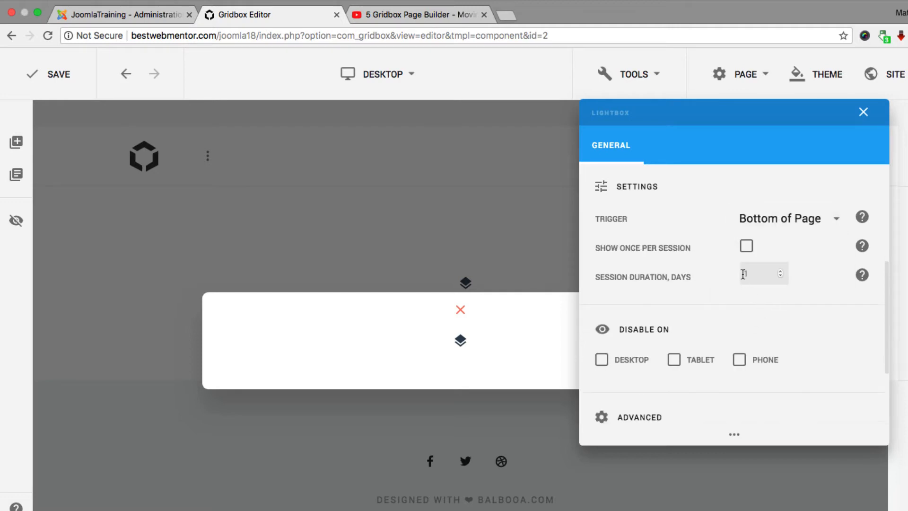
click(747, 247)
click(747, 247)
Step: Try Exit Intent as the lightbox's trigger and set the trigger back to Time Delay
click(776, 219)
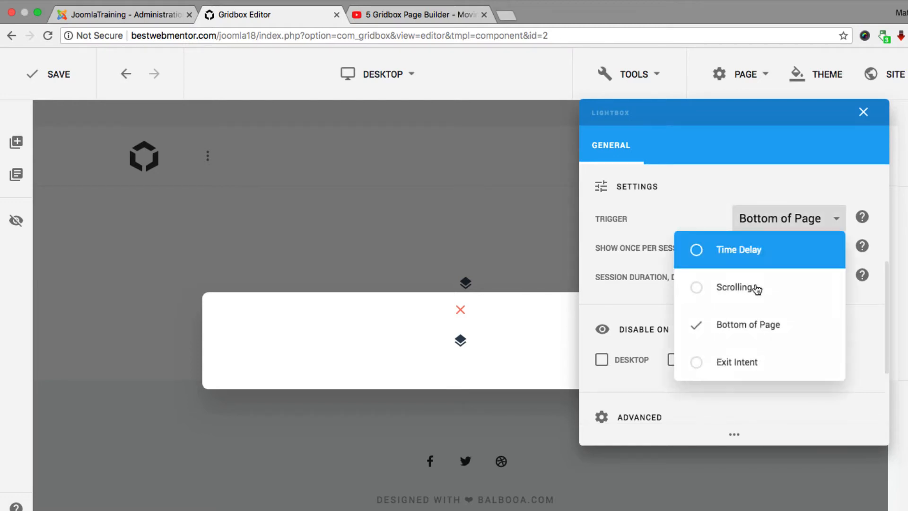
click(754, 361)
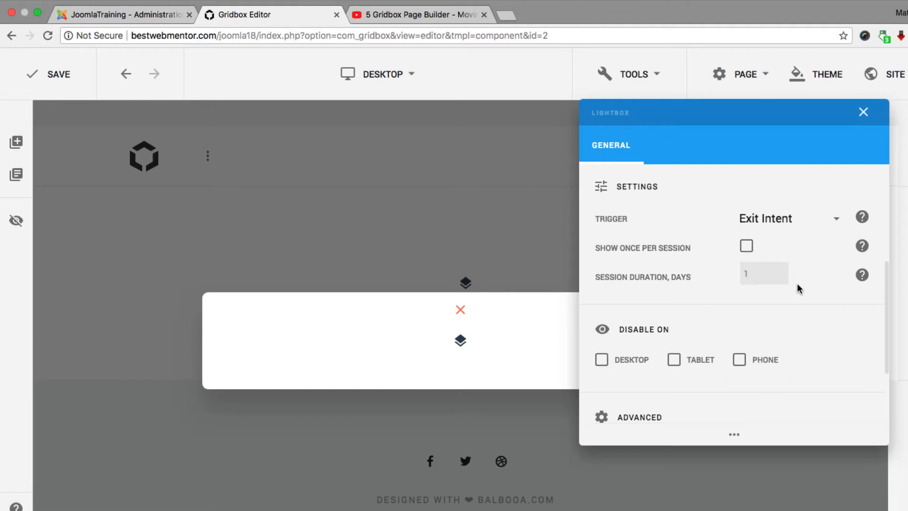
click(783, 219)
click(708, 256)
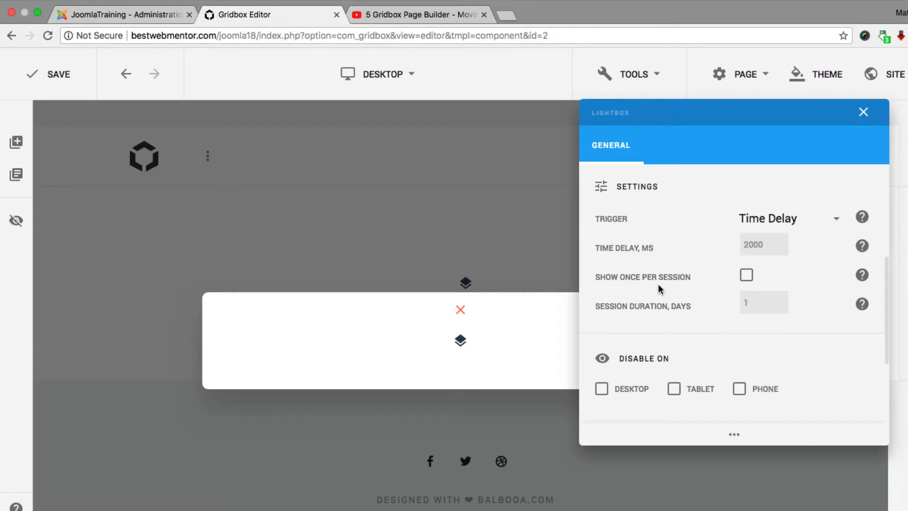
click(766, 220)
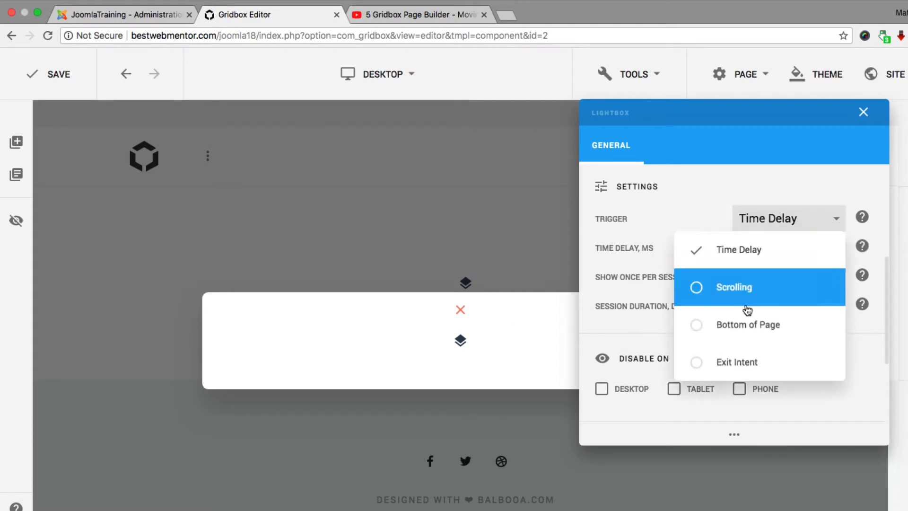
click(708, 198)
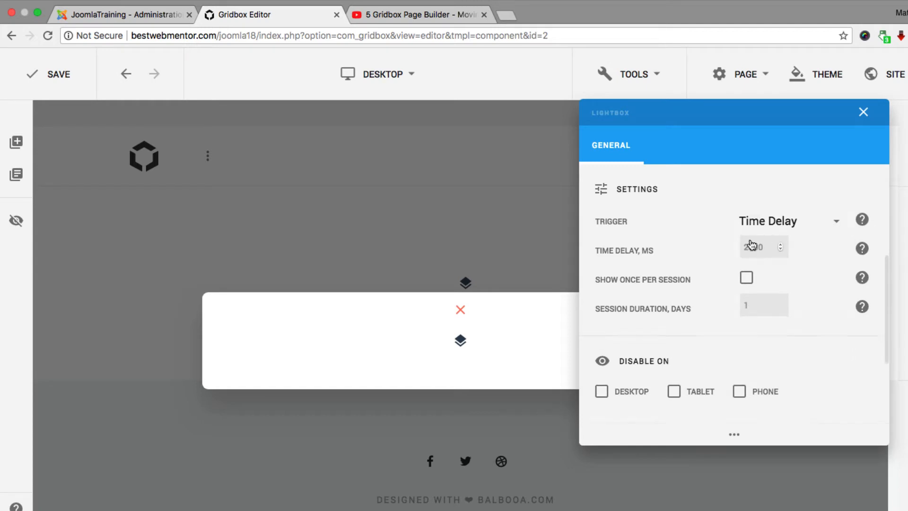
Step: Change the lightbox's background overlay colour to the custom blue #0358a3 and close its settings
scroll(752, 241, up, 5)
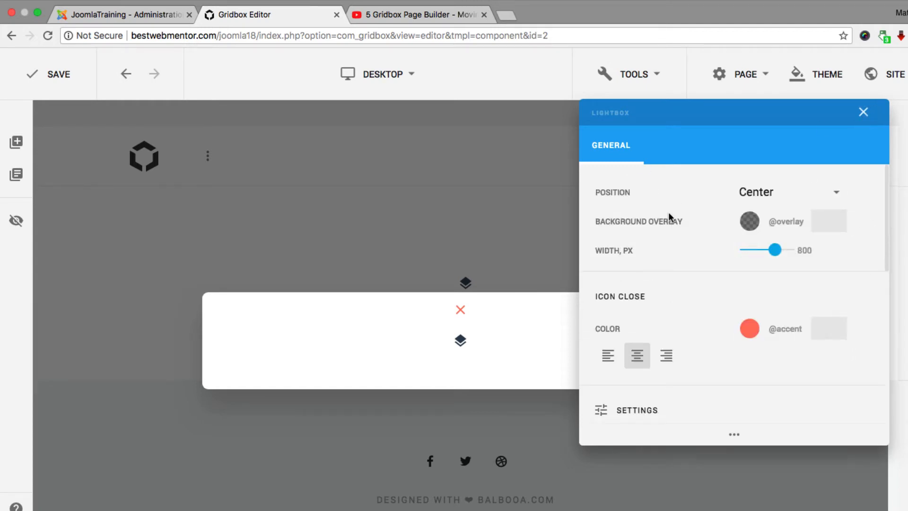
click(749, 222)
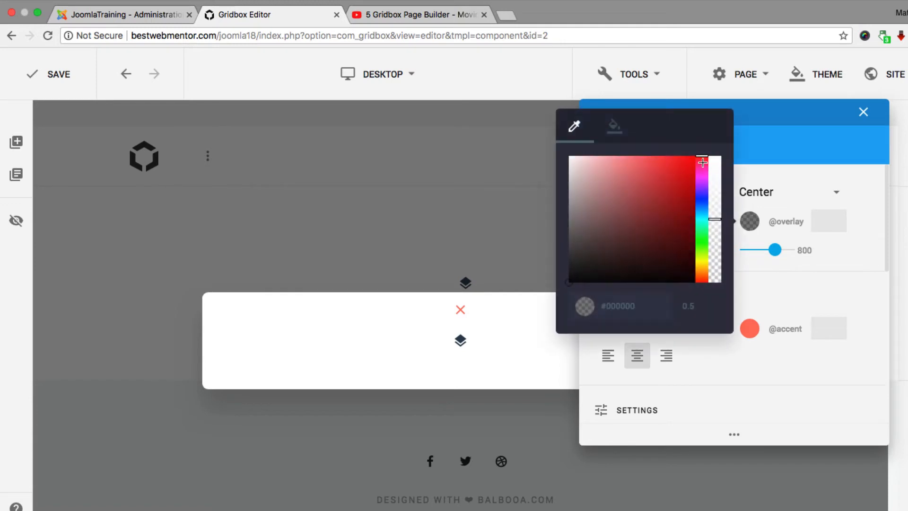
drag(702, 156, 689, 274)
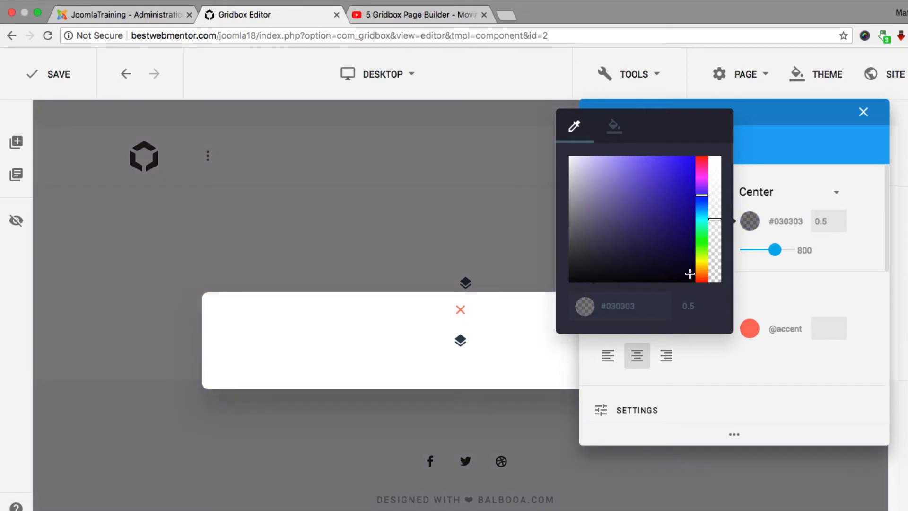
drag(703, 206, 702, 209)
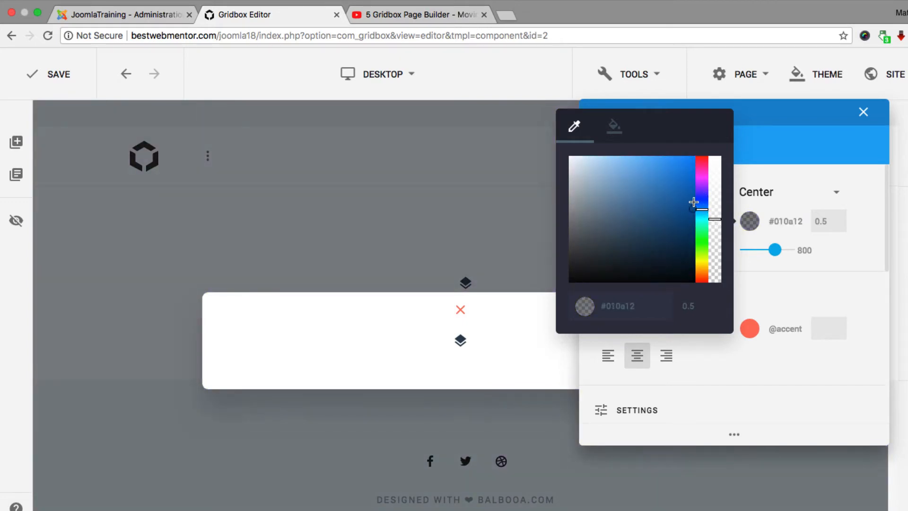
click(693, 202)
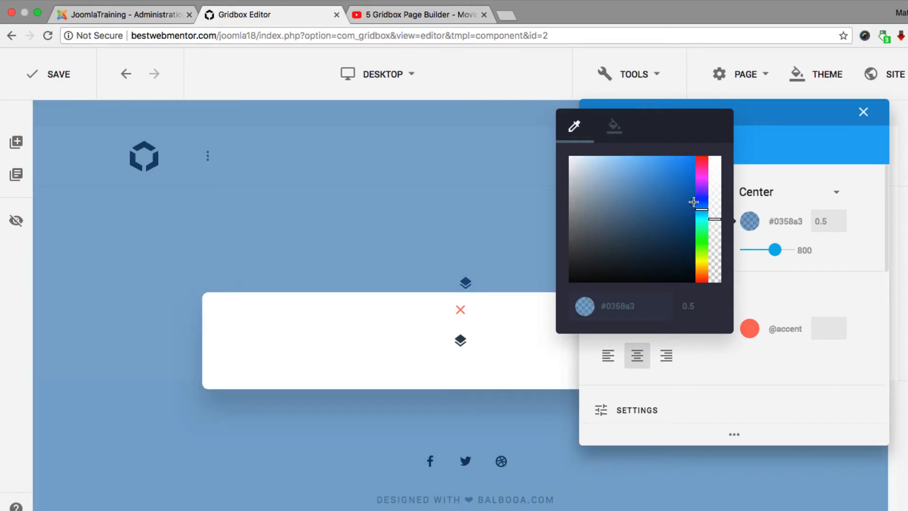
click(795, 170)
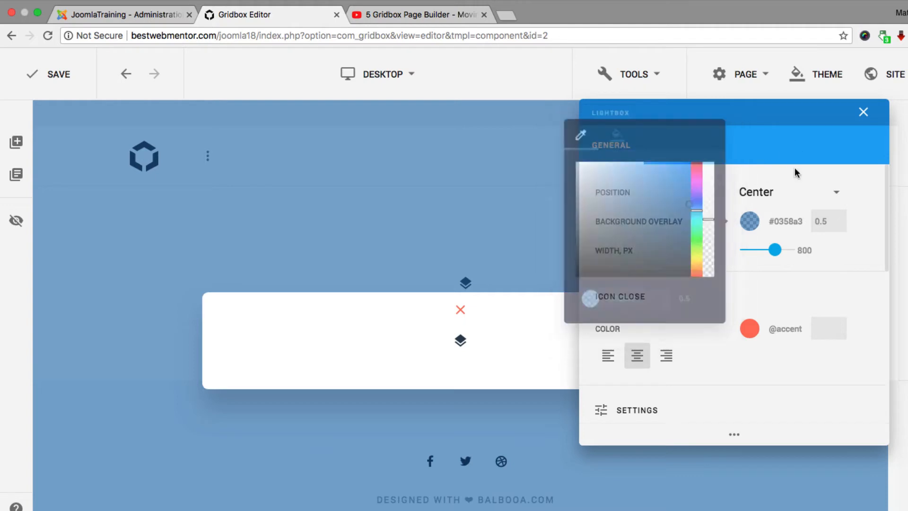
click(864, 113)
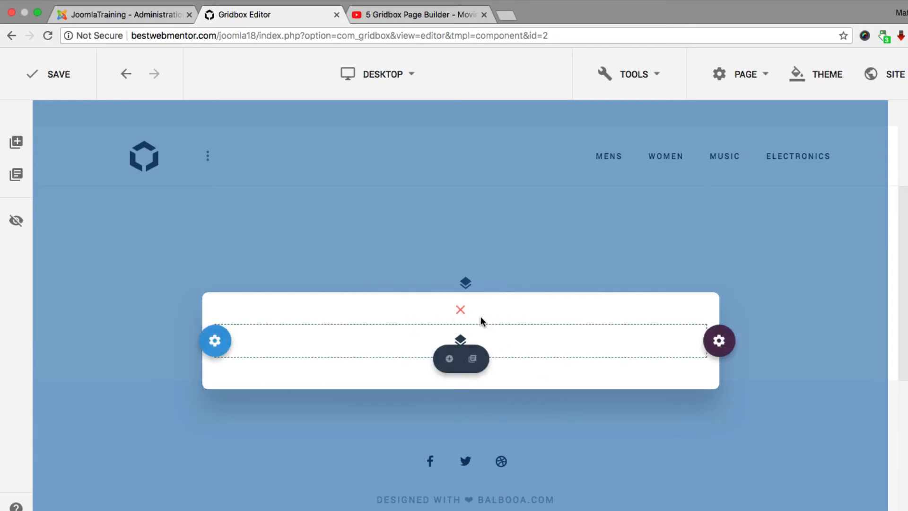
Step: Add a Video plugin inside the lightbox, move its settings dialog over the page, and check its layout options before returning to the general ones
click(449, 359)
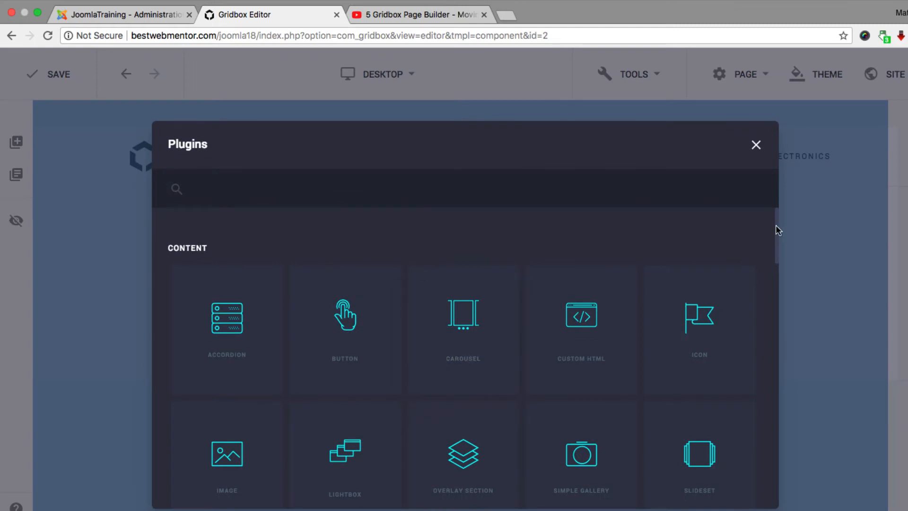
drag(776, 225, 777, 284)
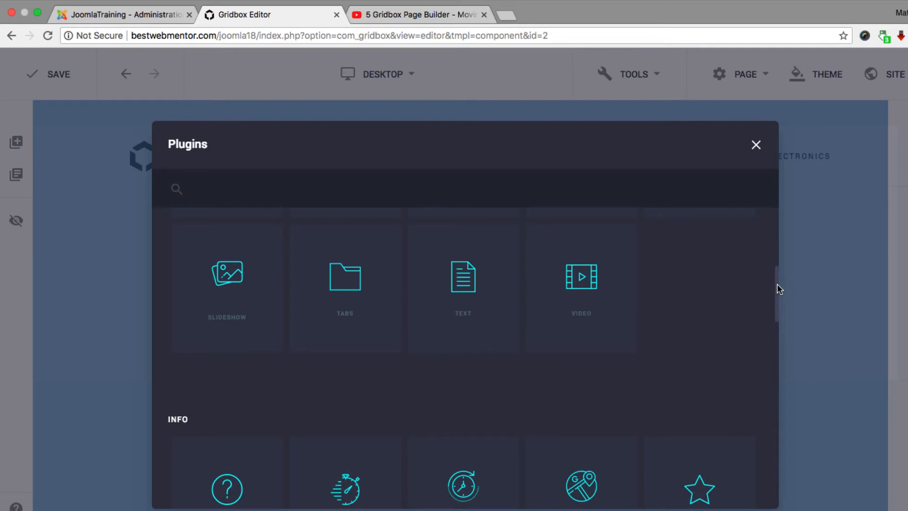
click(579, 289)
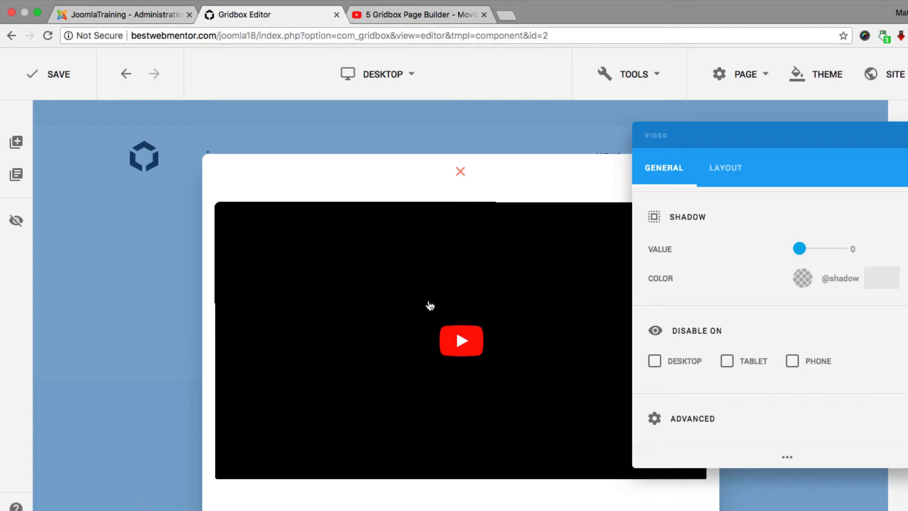
drag(720, 136, 691, 185)
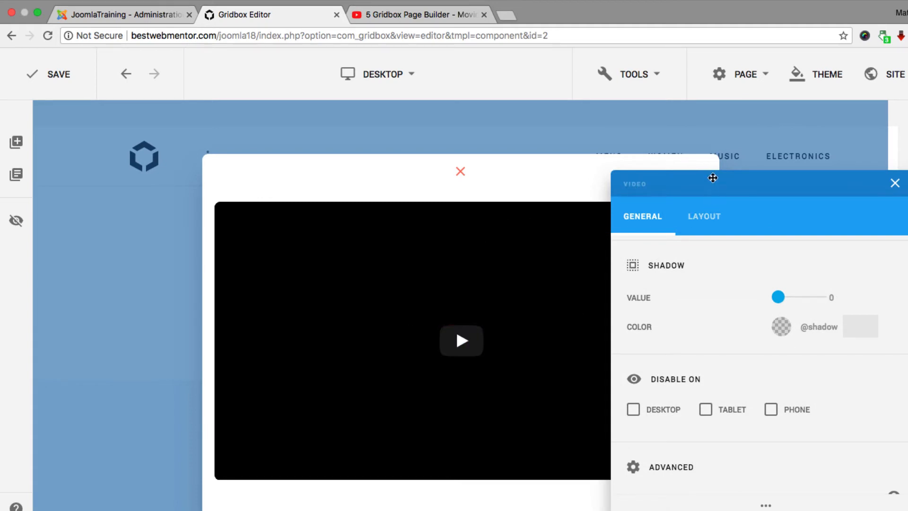
drag(711, 178, 593, 139)
click(620, 176)
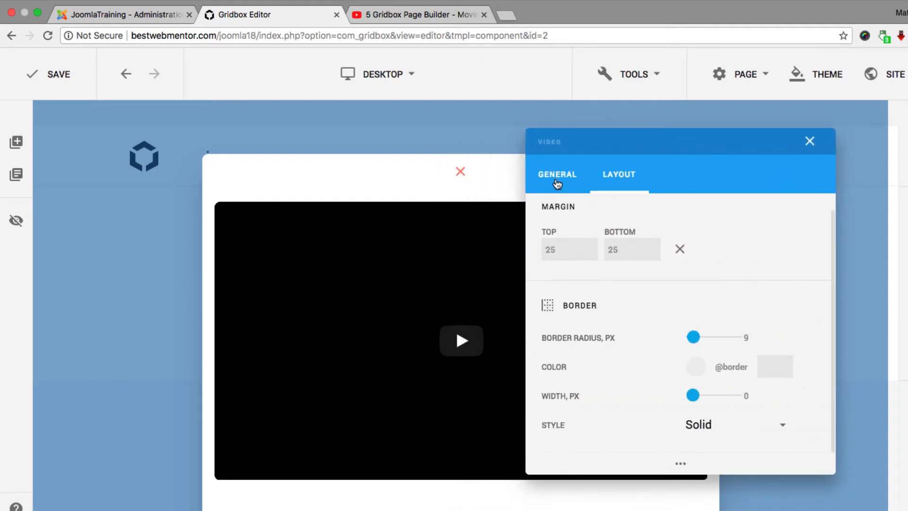
click(557, 183)
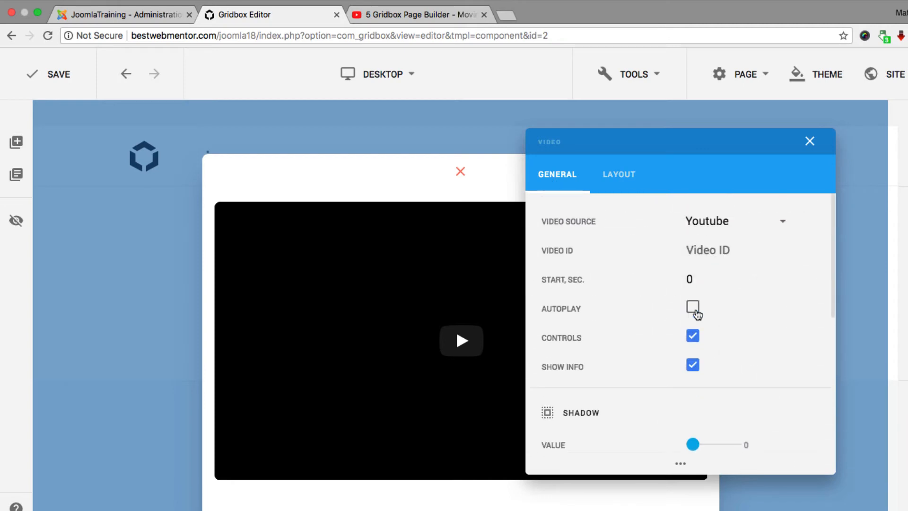
Step: Try Source File as the video source and set the source back to Youtube
click(756, 223)
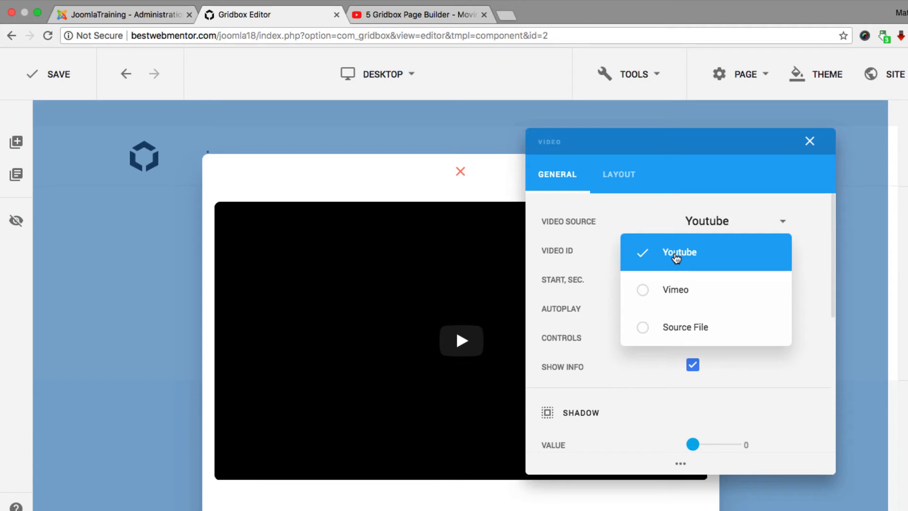
click(681, 333)
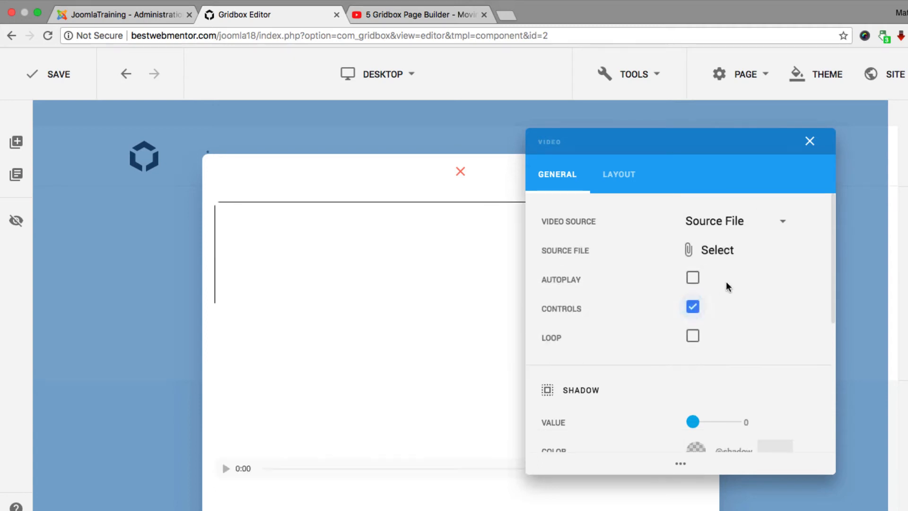
click(739, 227)
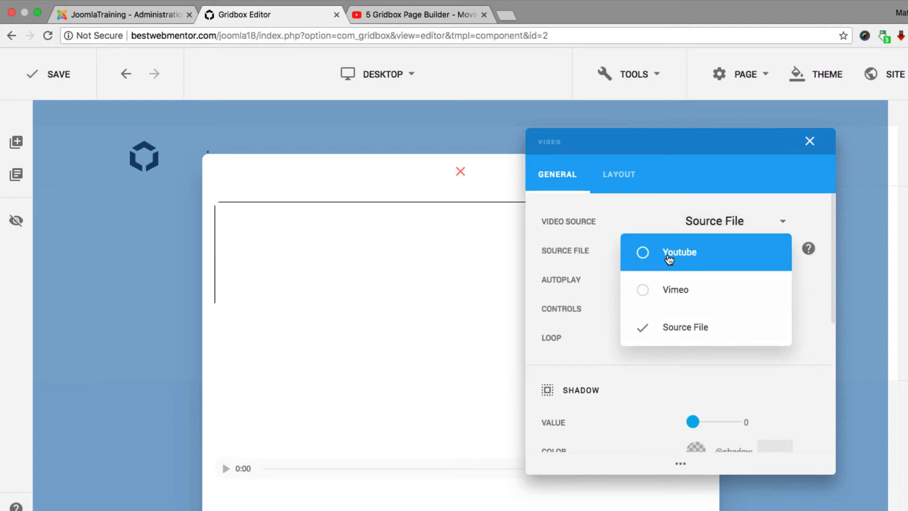
click(674, 250)
Step: Copy the ID 3mlu6q2OM8E from the YouTube video's address and enter it as the video ID in the Gridbox editor
click(401, 14)
click(321, 40)
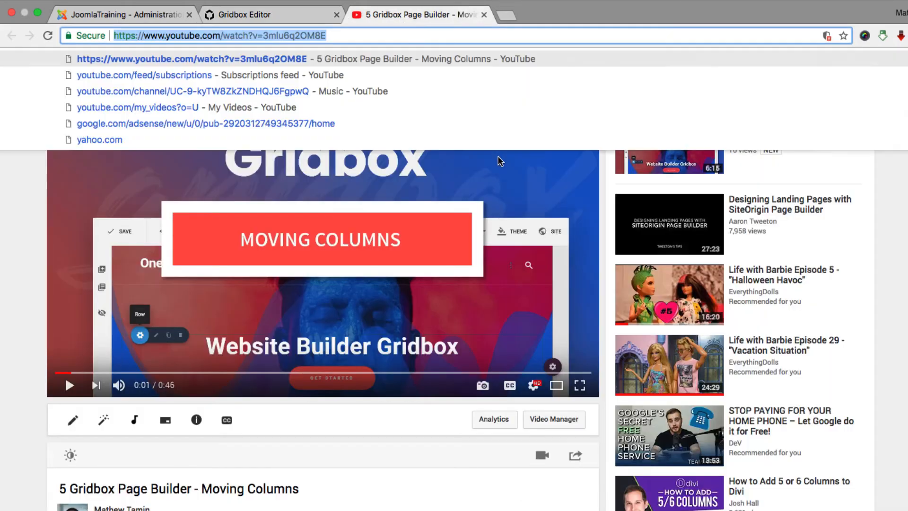
click(316, 37)
drag(286, 34, 265, 33)
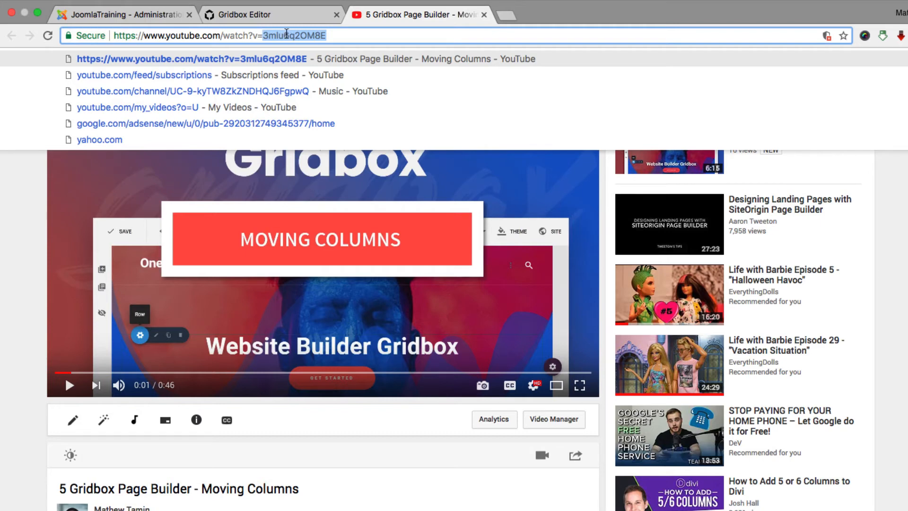
click(227, 15)
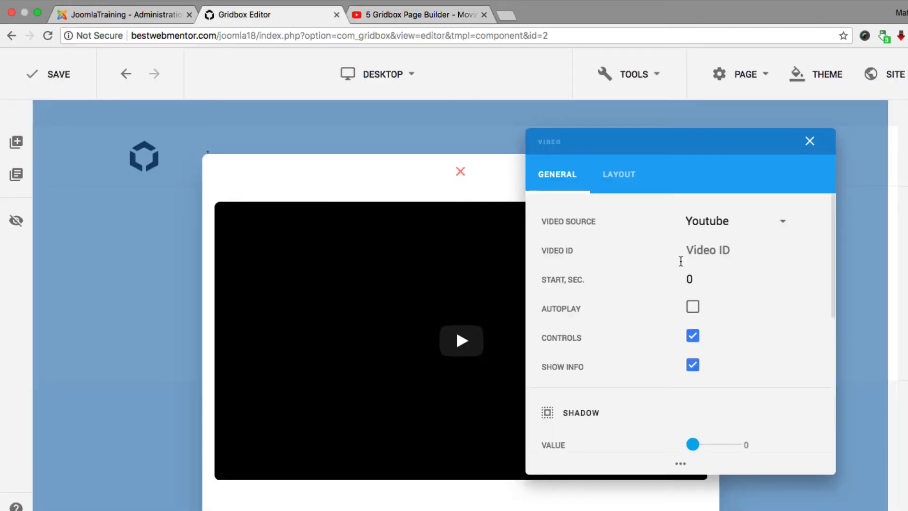
click(706, 247)
text(3mlu6q2OM8E)
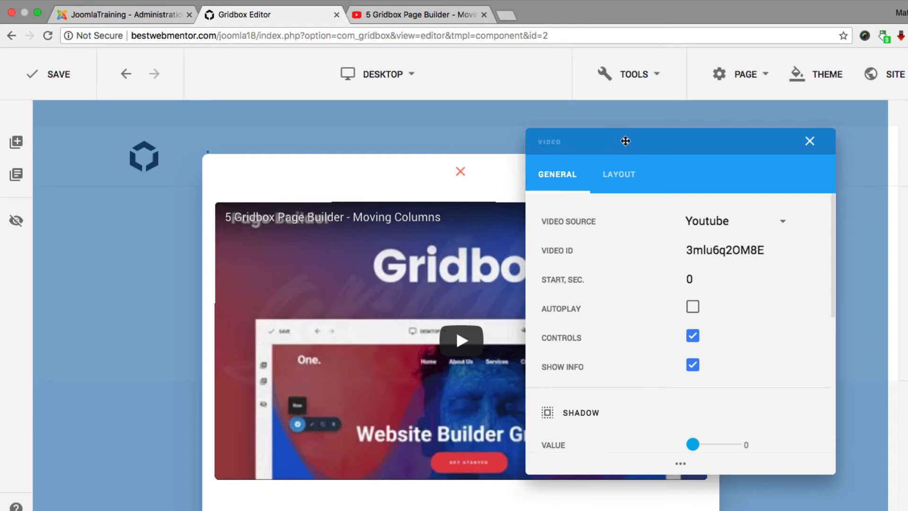
Step: Move the video settings dialog aside and try Autoplay, switching it on and off again
drag(623, 140, 659, 131)
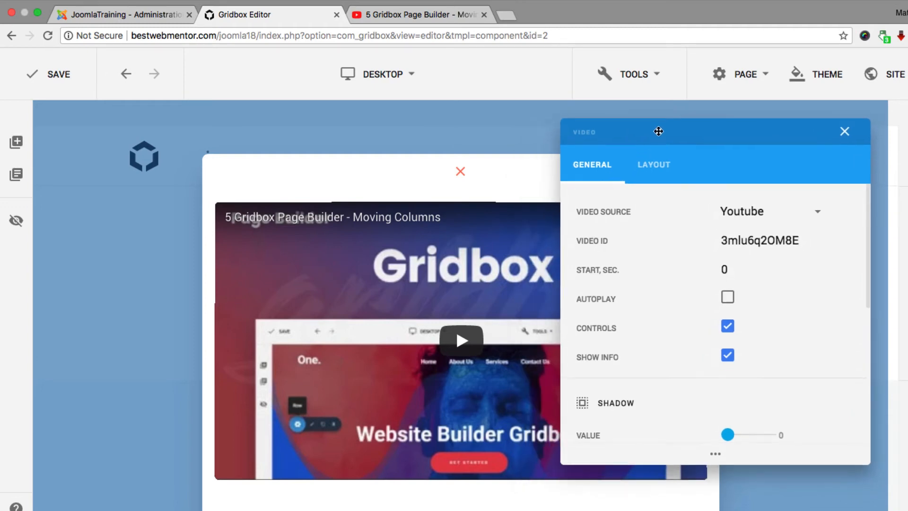
click(727, 299)
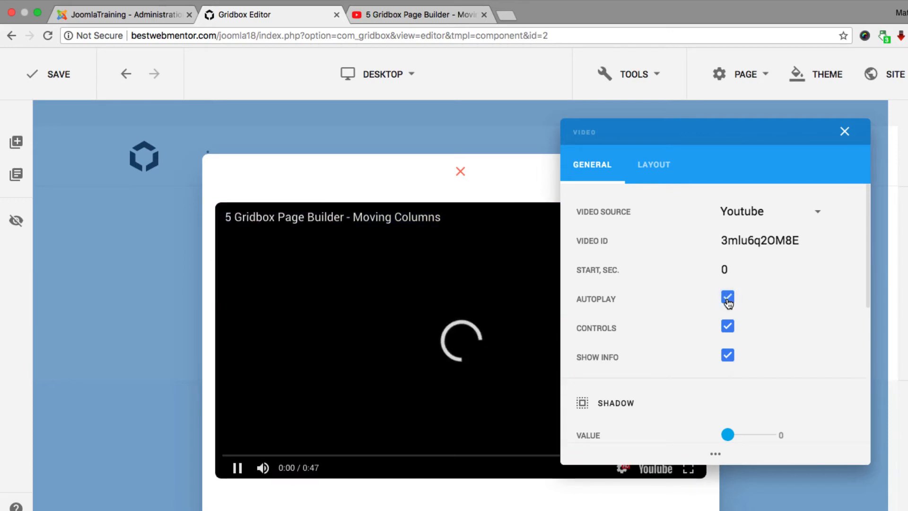
click(728, 298)
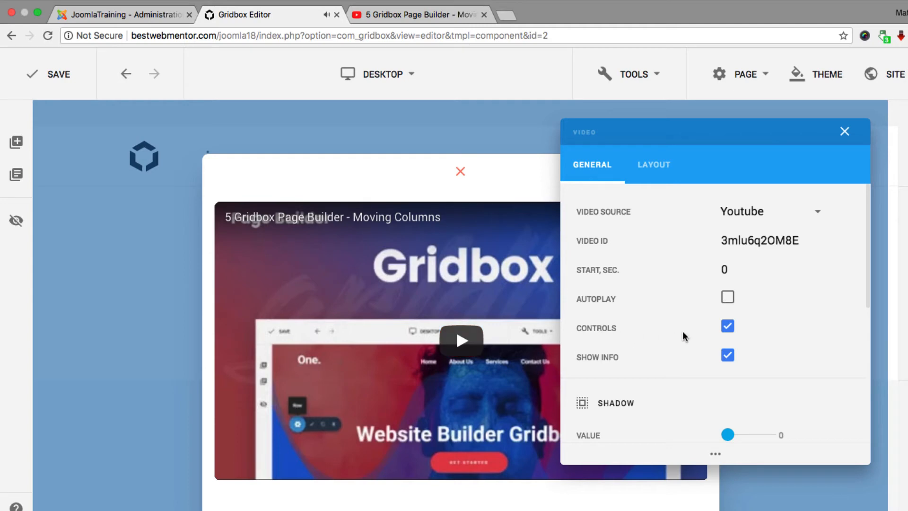
Step: Try the video without Controls and without Show Info, then enable both options again
click(727, 330)
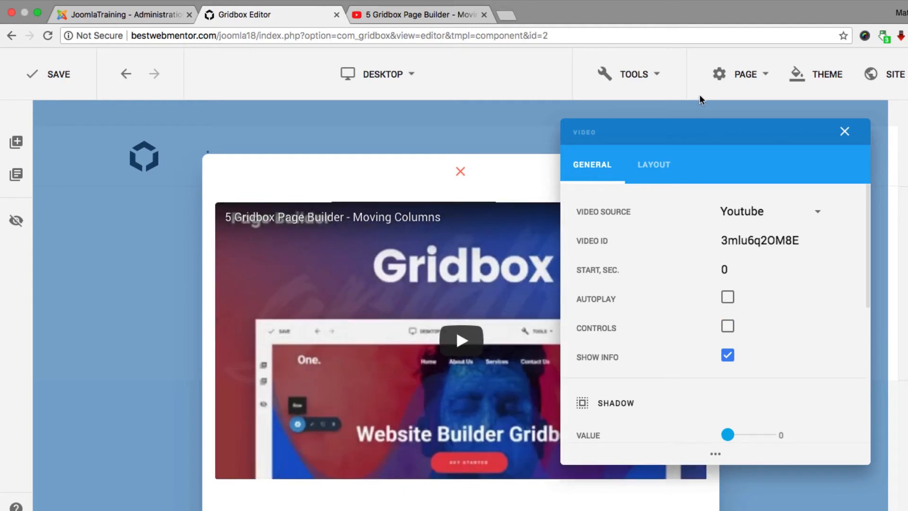
drag(686, 140, 722, 125)
click(763, 340)
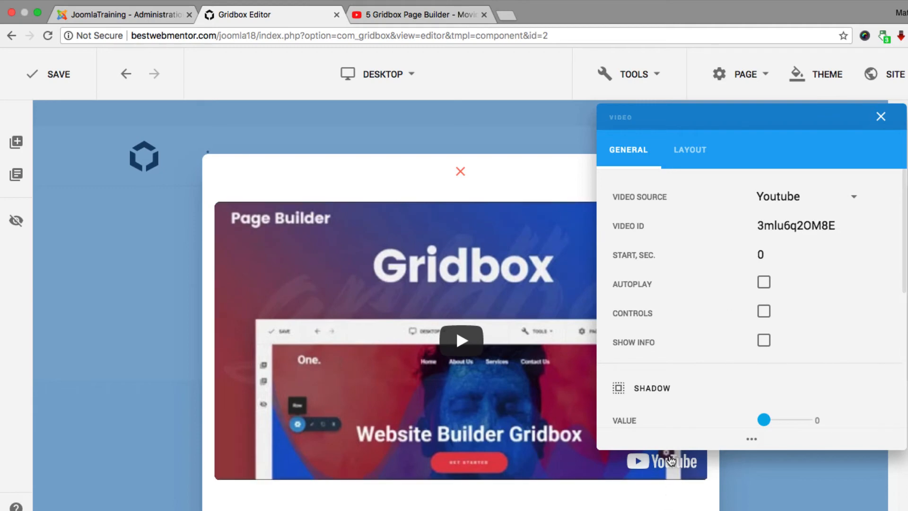
click(763, 340)
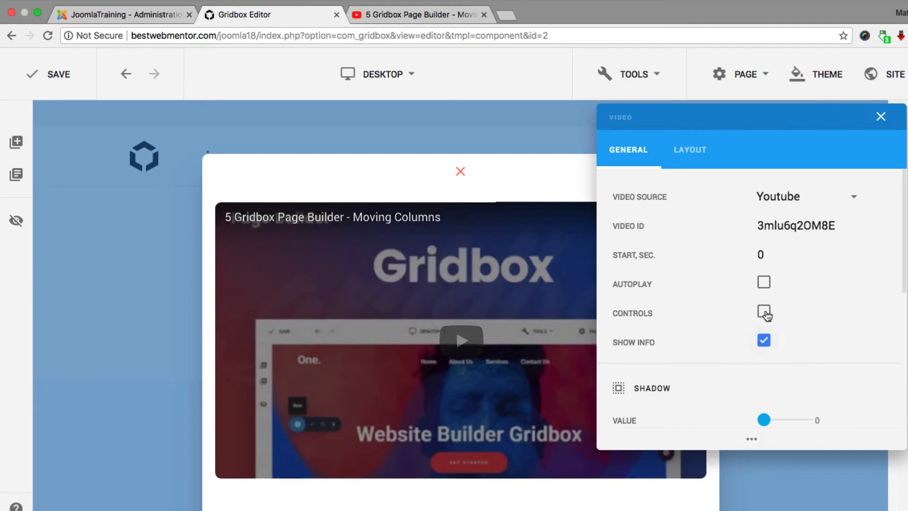
click(763, 311)
drag(753, 116, 691, 100)
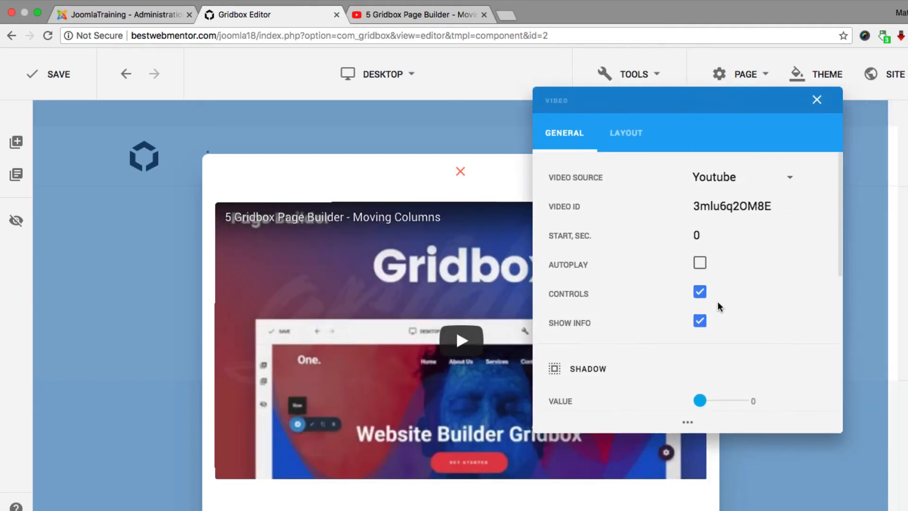
Step: Give the video a shadow with value 1 and the red colour #e6071a
scroll(718, 303, down, 3)
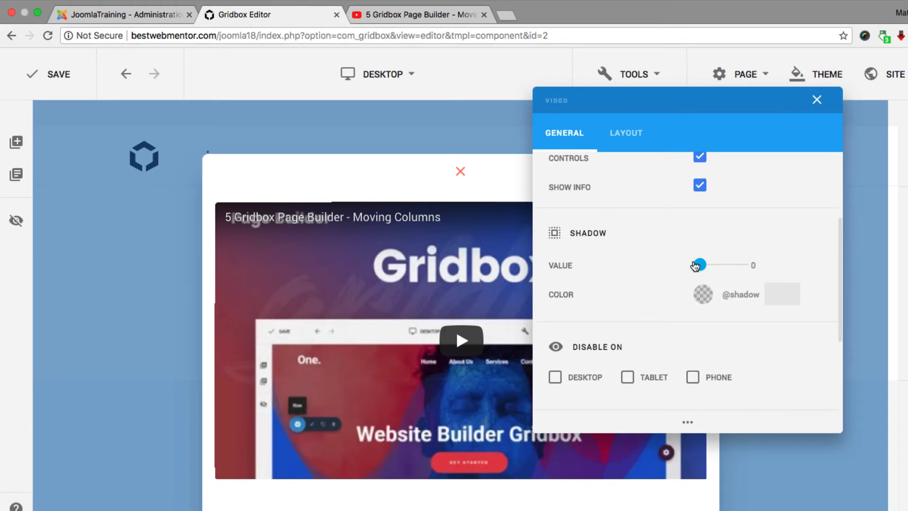
mouse_move(699, 265)
mouse_down()
mouse_move(717, 267)
mouse_move(704, 269)
mouse_up()
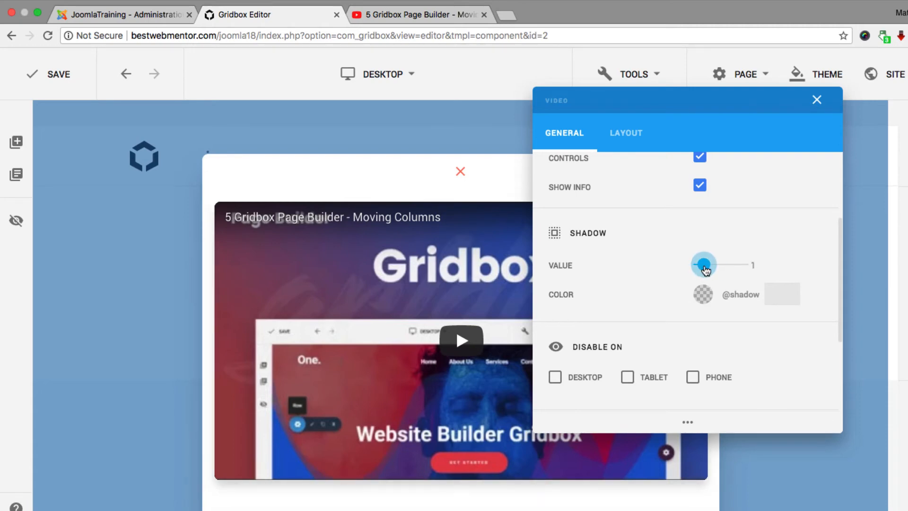
click(704, 294)
click(628, 315)
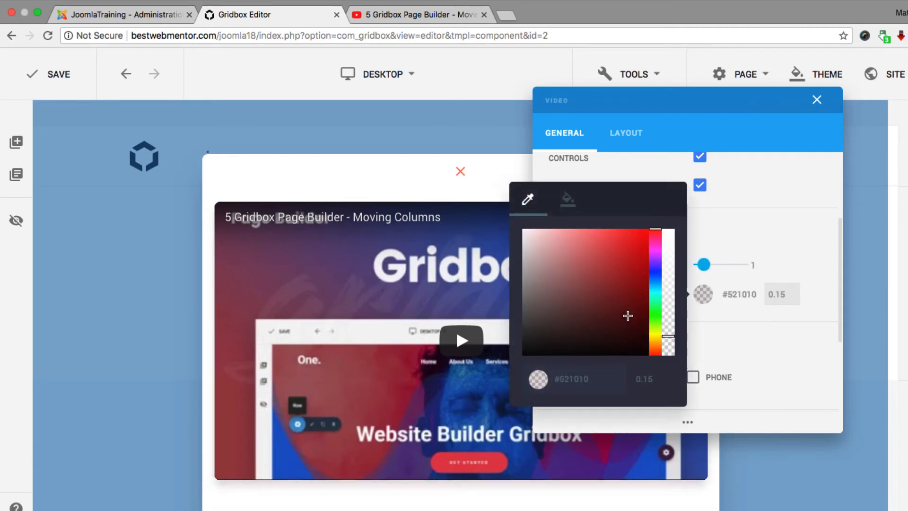
mouse_move(628, 316)
mouse_down()
mouse_move(655, 232)
mouse_move(646, 242)
mouse_up()
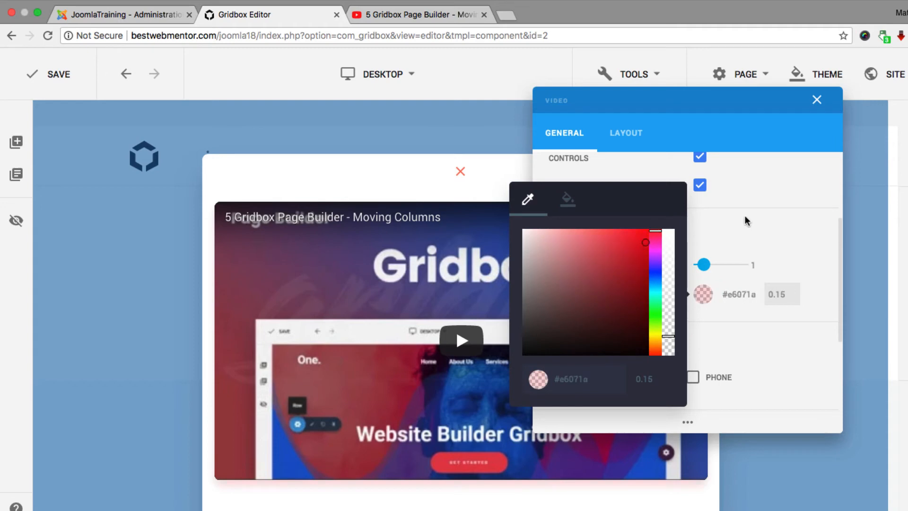
click(746, 221)
Step: Raise the video's shadow value to 3 and the shadow colour's opacity to 0.94
drag(703, 265, 712, 265)
click(700, 297)
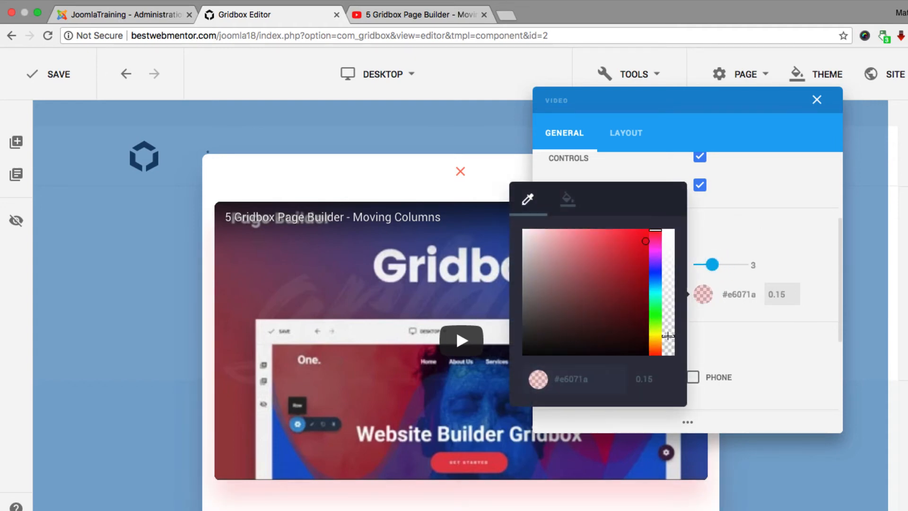
drag(668, 336, 672, 235)
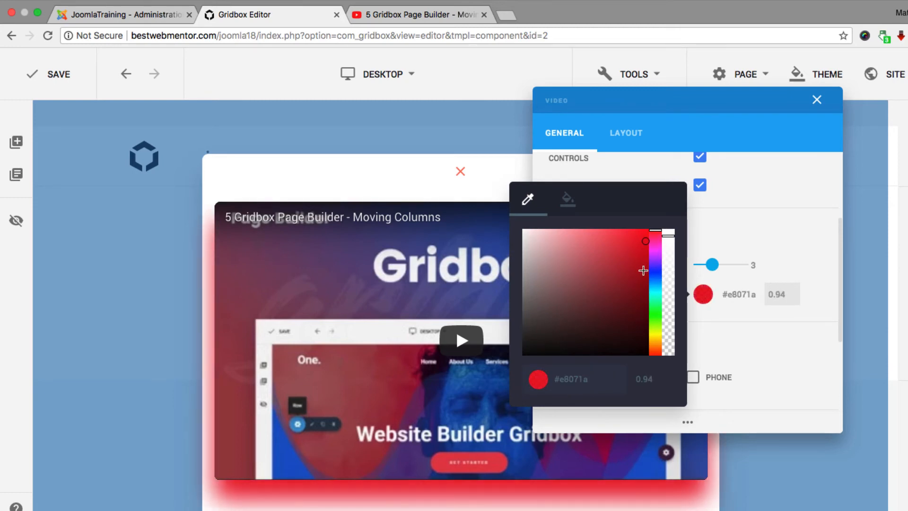
Step: Try blue as the video's shadow colour, then settle on orange-red #e83f07 with an opacity of 0.9
click(656, 279)
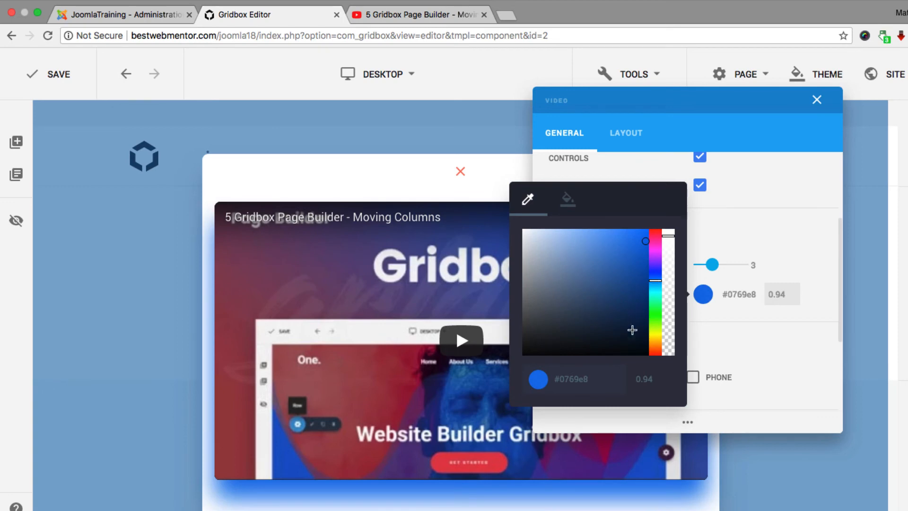
click(658, 339)
click(655, 350)
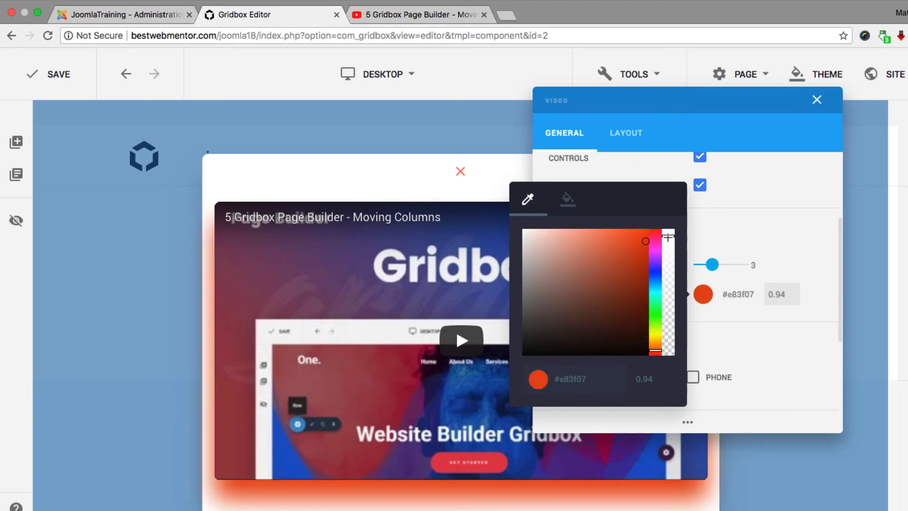
mouse_move(668, 237)
mouse_down()
mouse_move(670, 371)
mouse_move(672, 236)
mouse_up()
click(630, 174)
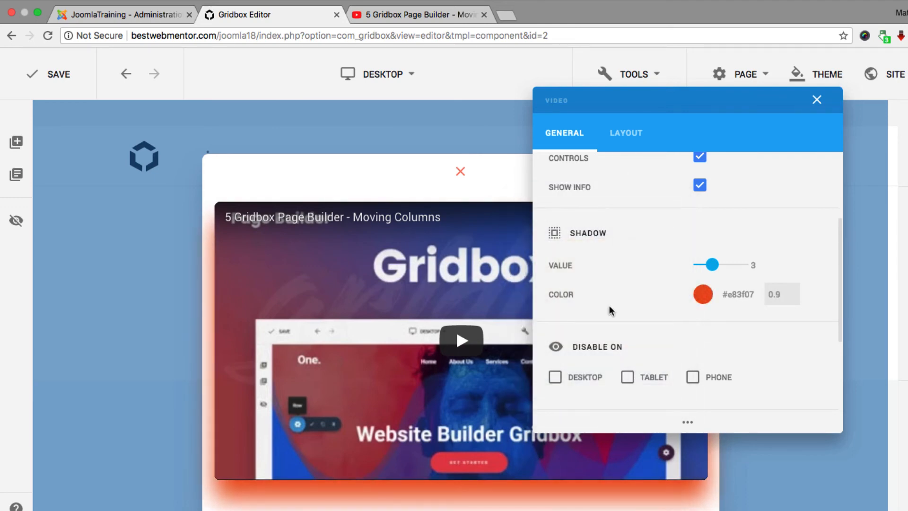
Step: Try a border radius of 500 px on the video and reduce it to 194 px
scroll(629, 314, down, 5)
scroll(630, 316, up, 5)
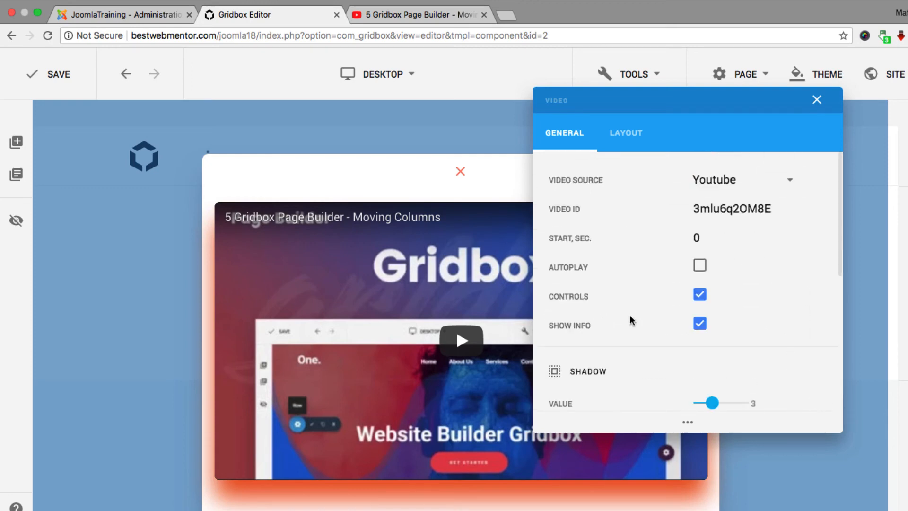
click(628, 140)
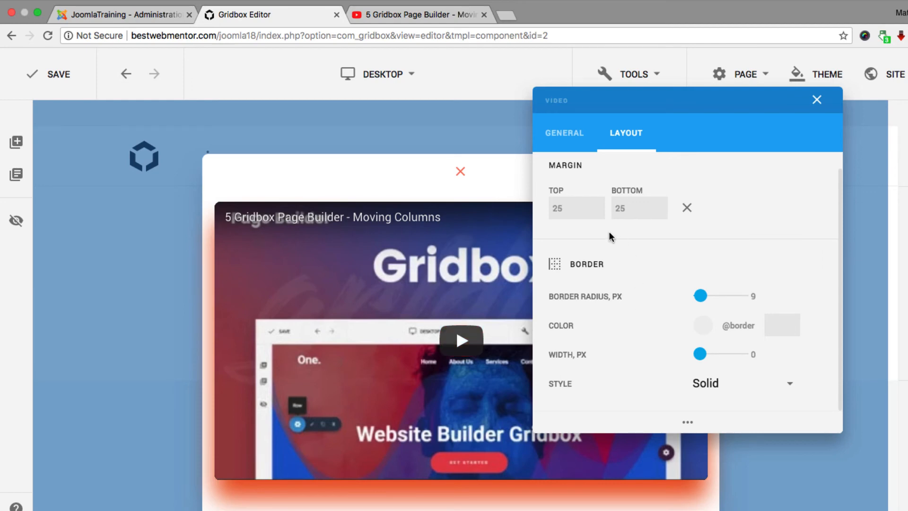
drag(701, 297, 744, 304)
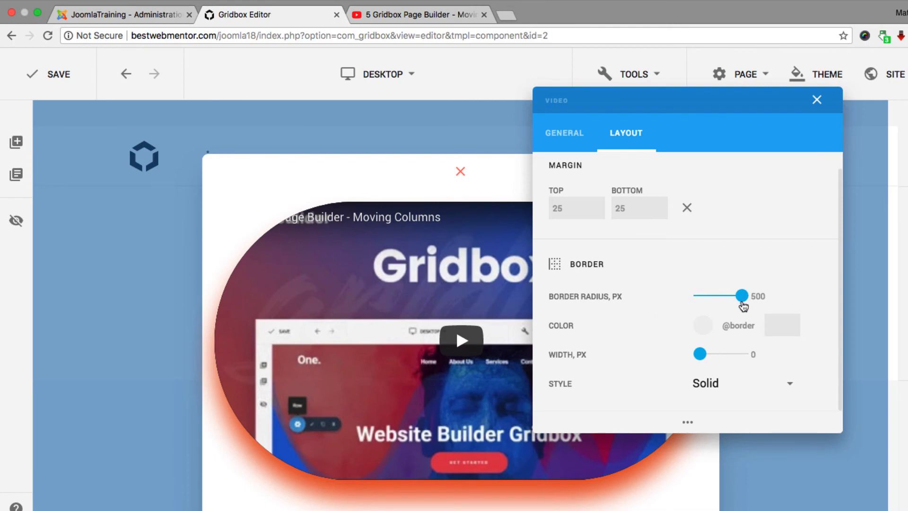
drag(742, 305, 719, 306)
Step: Try red #b32b2b as the video's border colour and change it to blue #1920b0
click(701, 326)
click(619, 298)
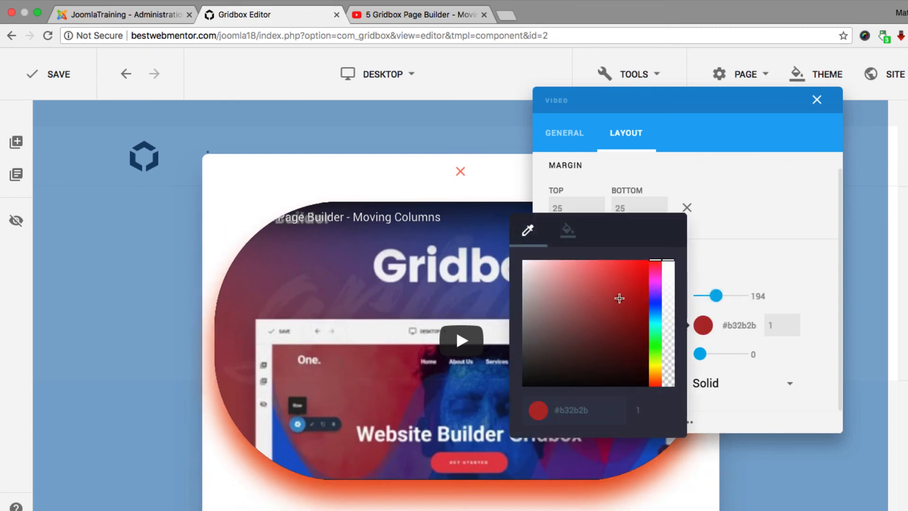
click(524, 278)
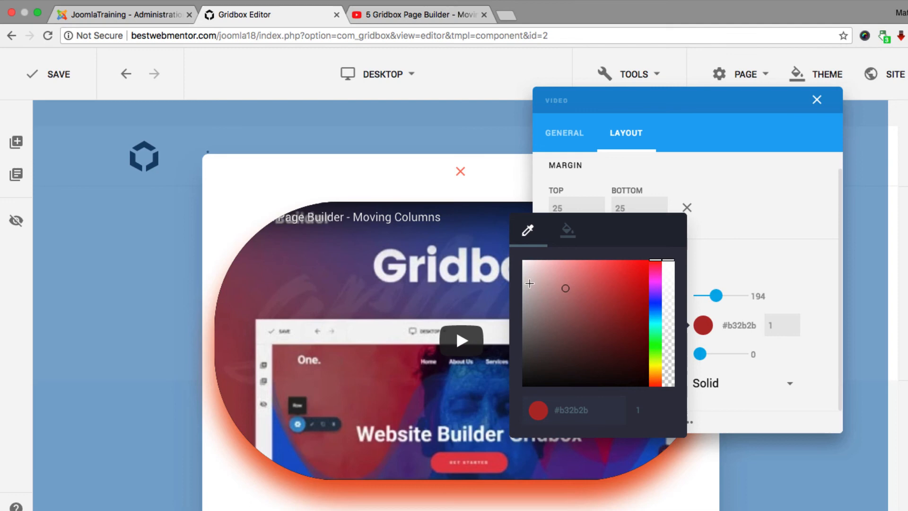
click(655, 302)
click(632, 300)
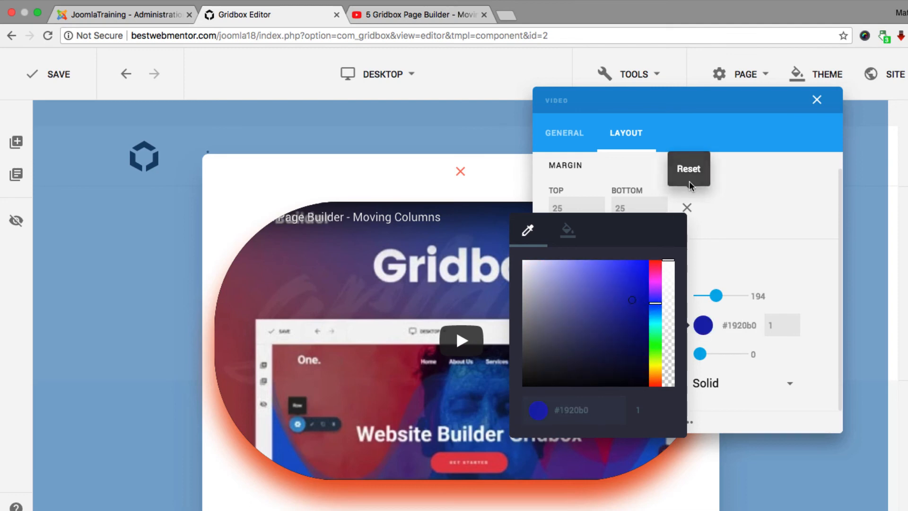
Step: Reduce the video's border radius to 31 px and close the video settings
click(677, 194)
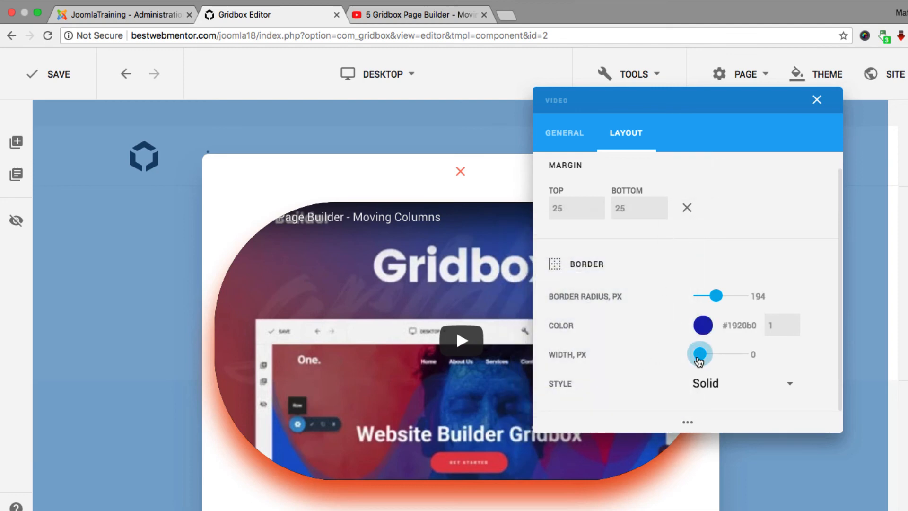
drag(700, 354, 692, 372)
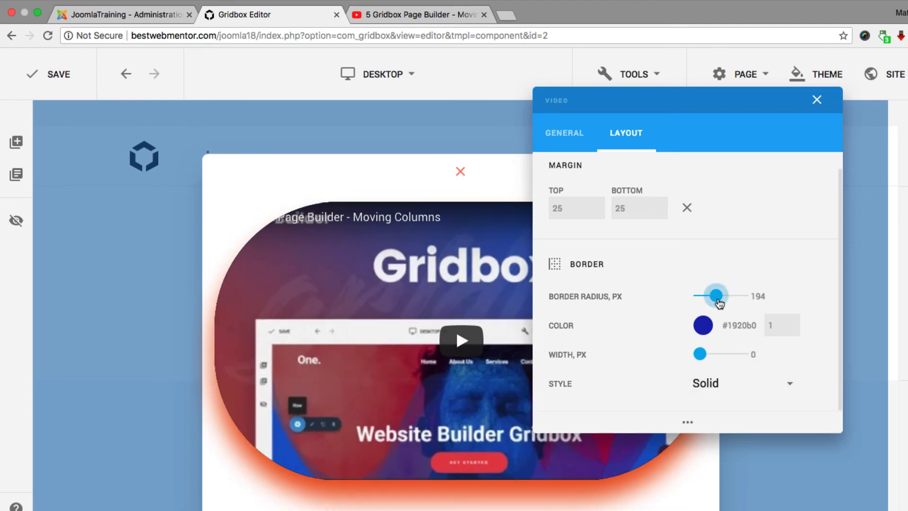
mouse_move(719, 303)
mouse_down()
mouse_move(677, 301)
mouse_move(703, 300)
mouse_up()
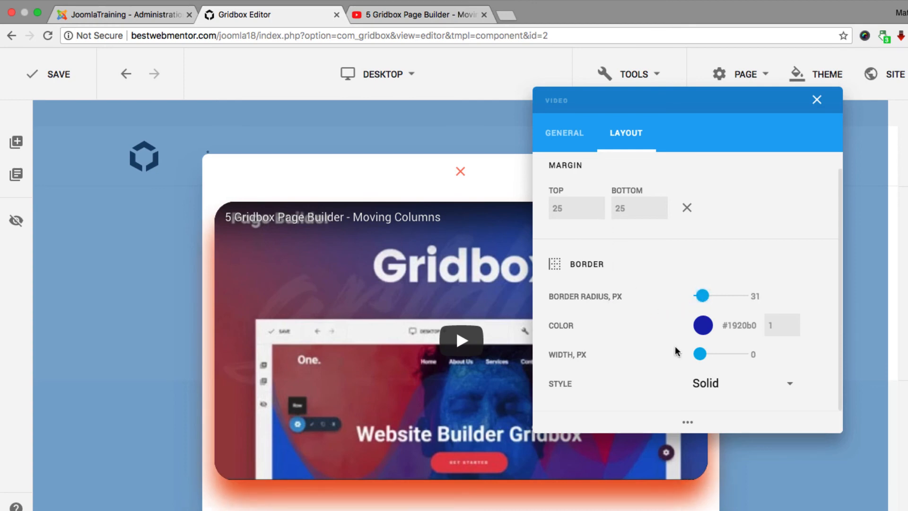
click(574, 141)
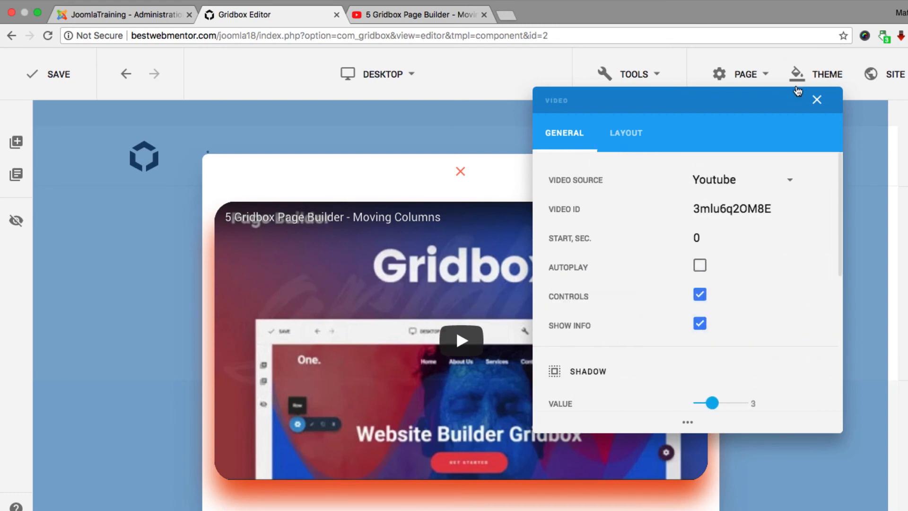
click(822, 105)
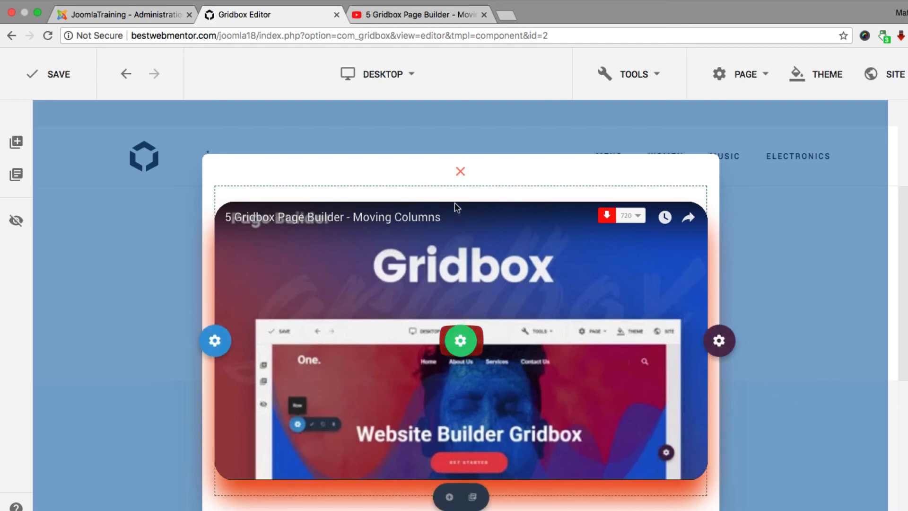
Step: Open the lightbox's settings and pause the video playing inside it
mouse_move(461, 348)
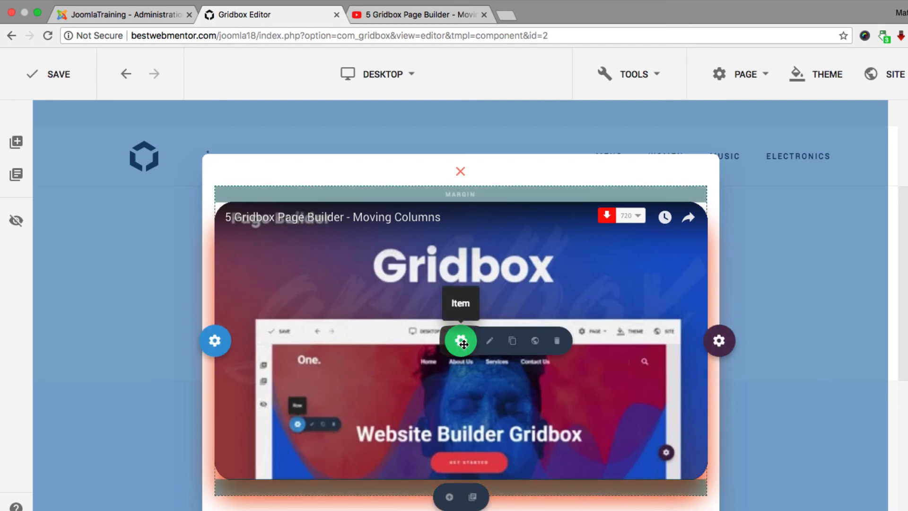
click(847, 510)
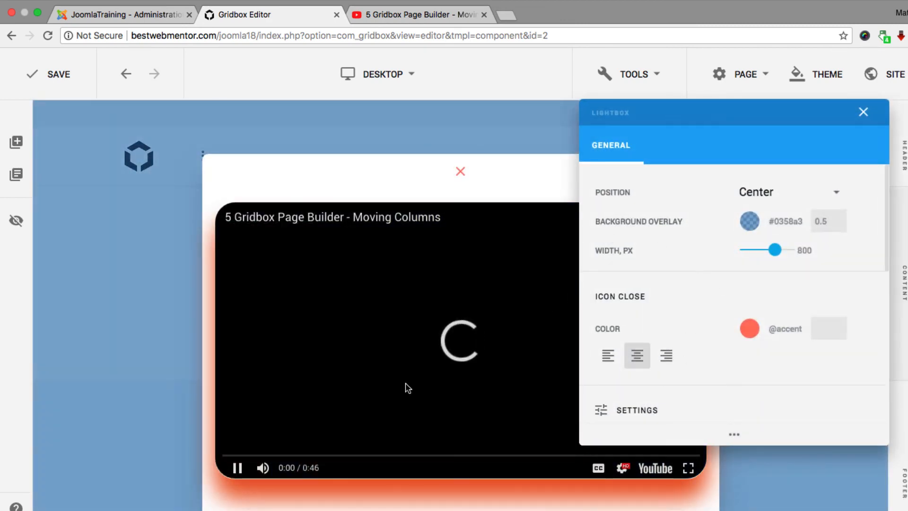
click(237, 468)
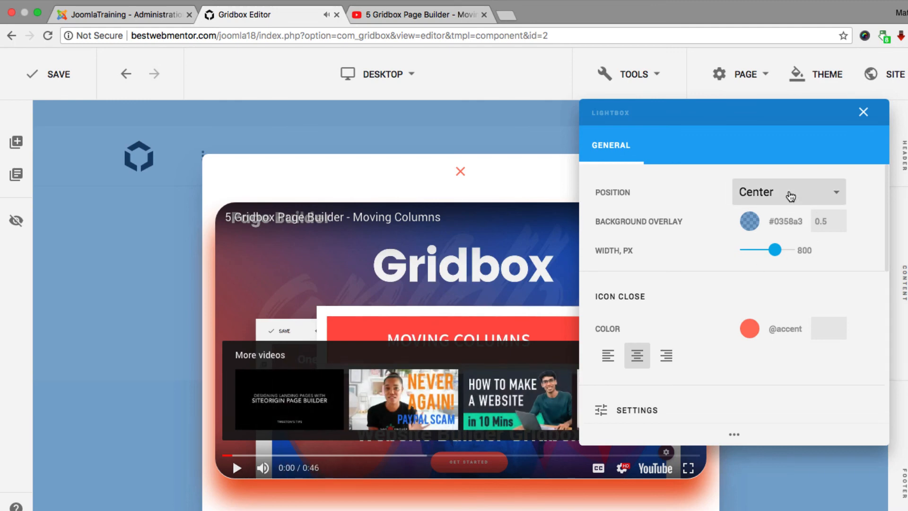
Step: Try the Top Left and Bottom Left positions for the lightbox, then return it to Center
click(789, 196)
click(705, 224)
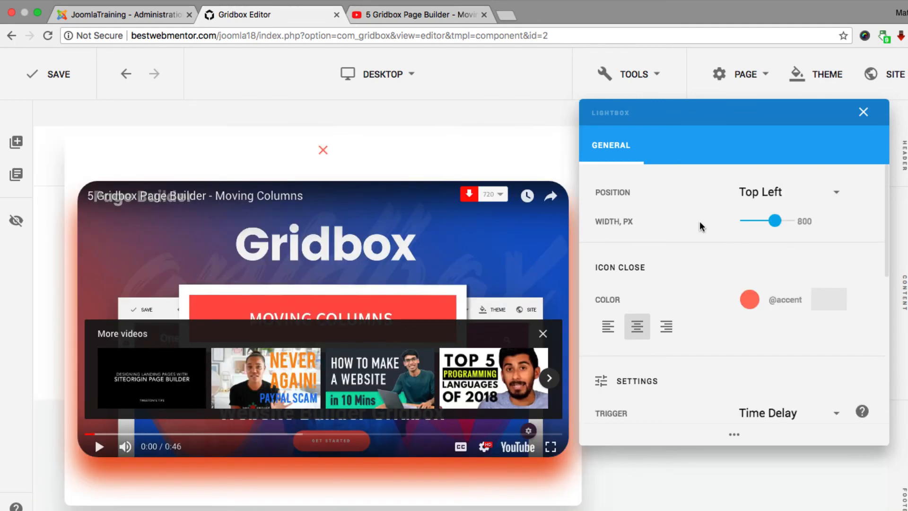
click(752, 193)
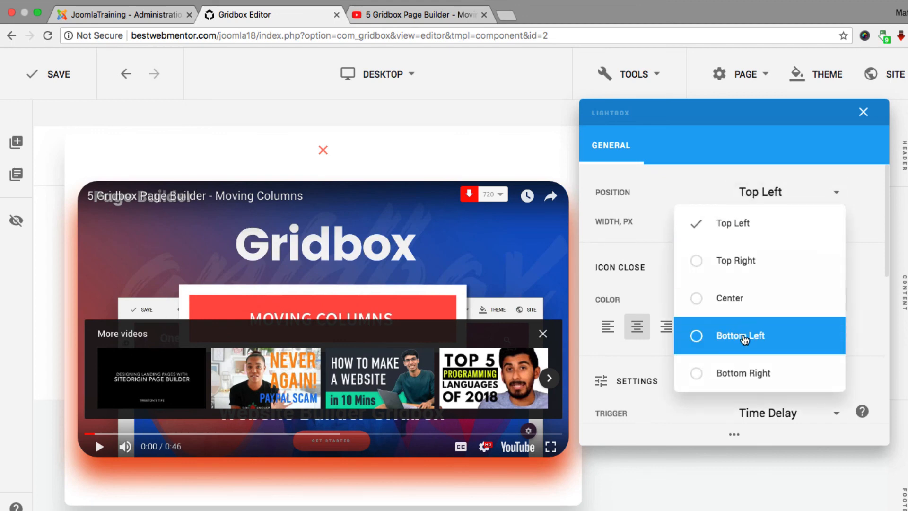
click(747, 337)
click(769, 194)
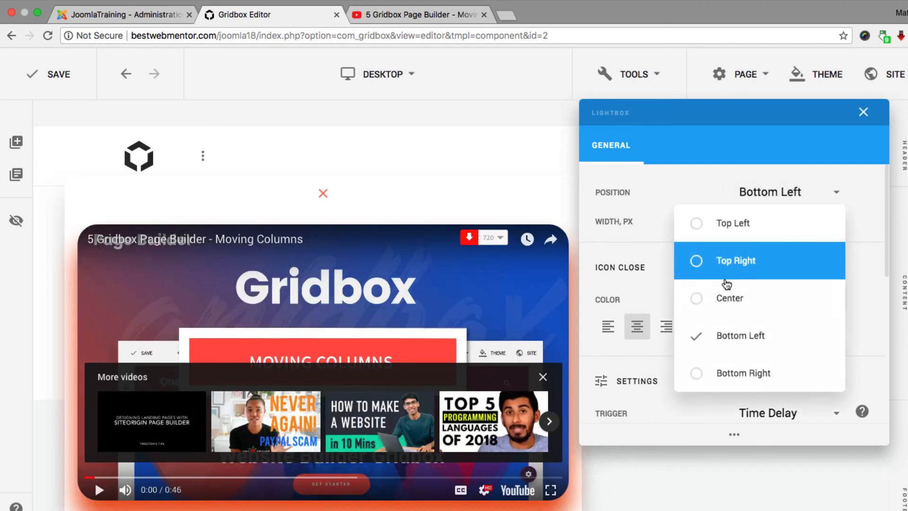
click(698, 298)
Step: Try Scrolling as the lightbox's trigger, then change it to Exit Intent
scroll(794, 331, down, 5)
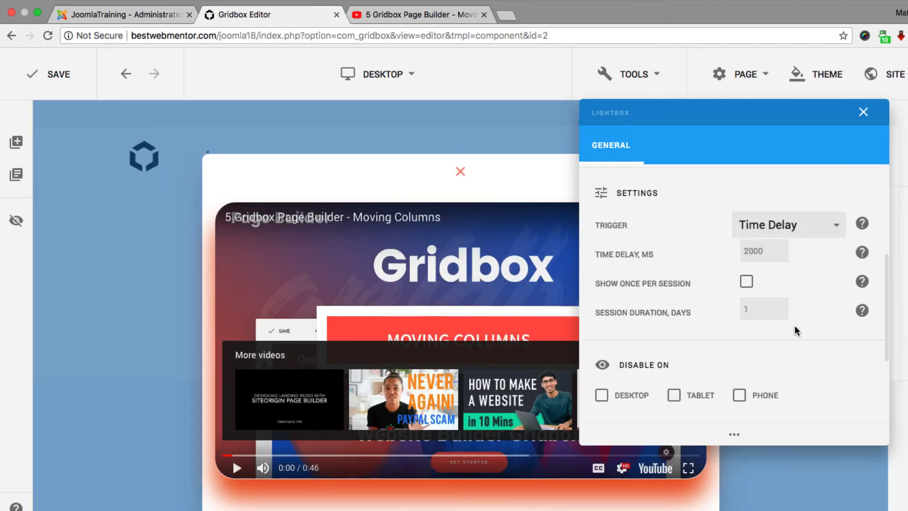
click(831, 227)
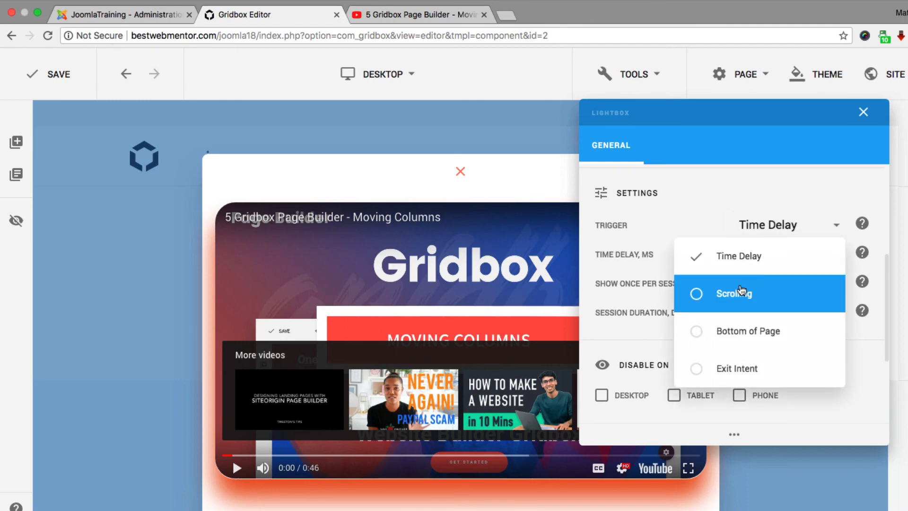
click(697, 297)
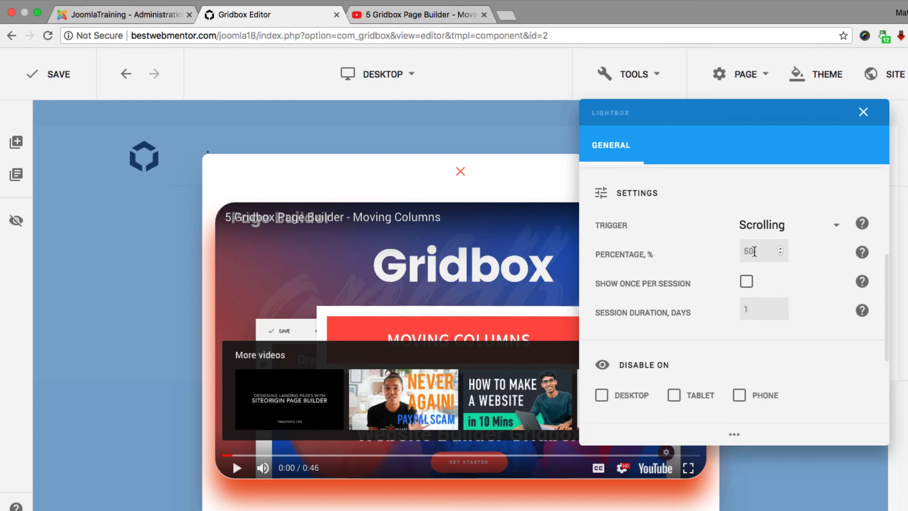
click(771, 225)
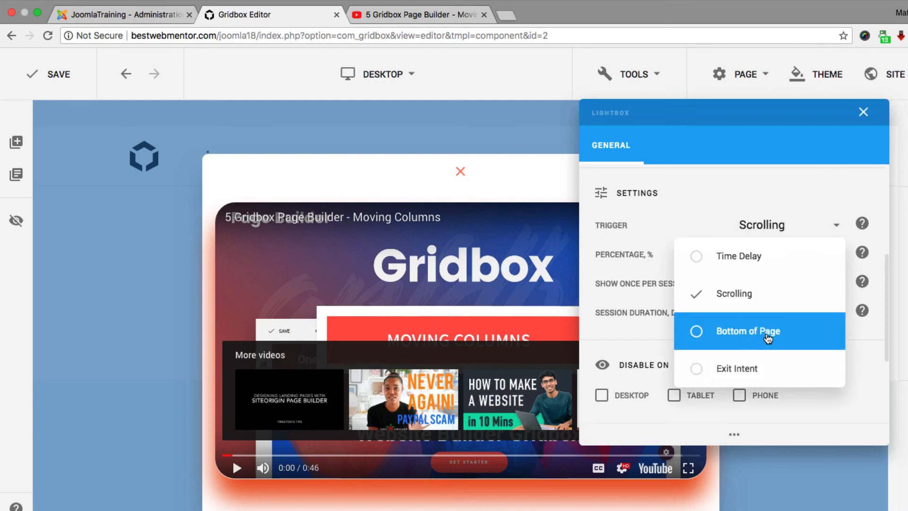
click(699, 368)
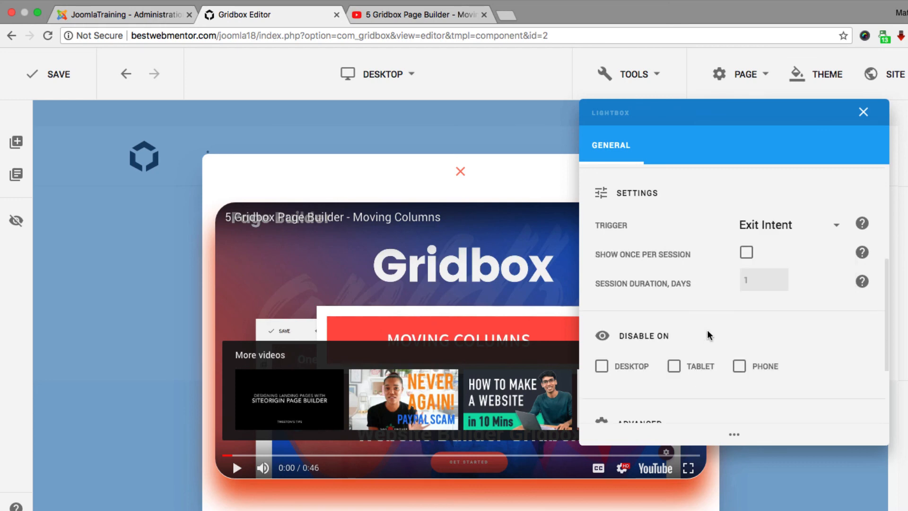